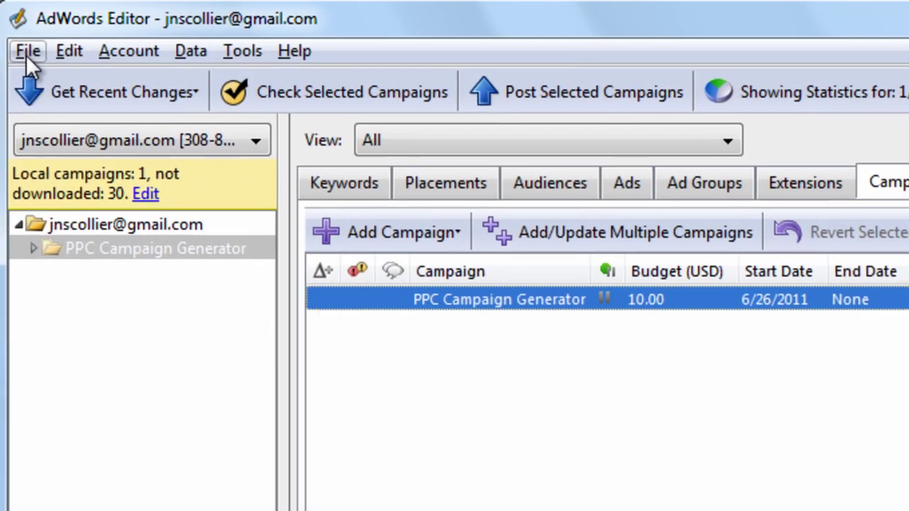
# Review the available account export formats and the scope choices offered for each one.
pyautogui.click(28, 51)
pyautogui.moveTo(138, 130)
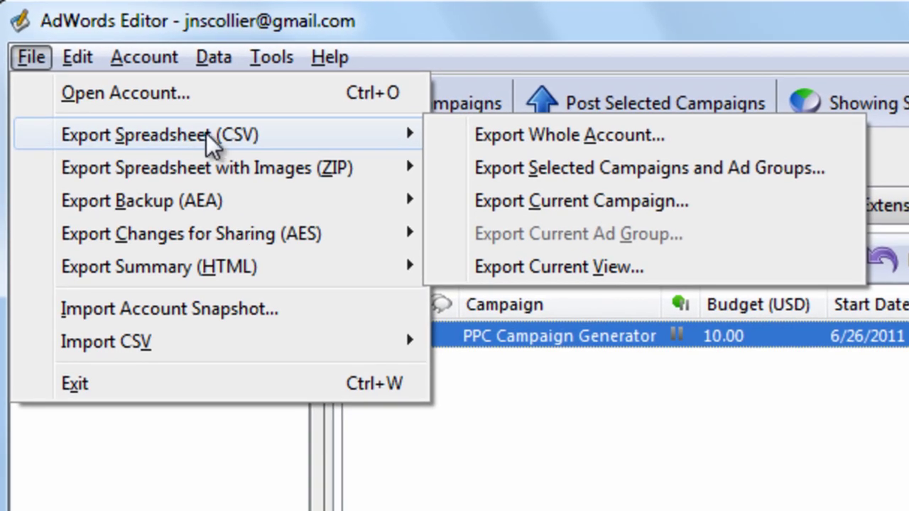
pyautogui.moveTo(322, 181)
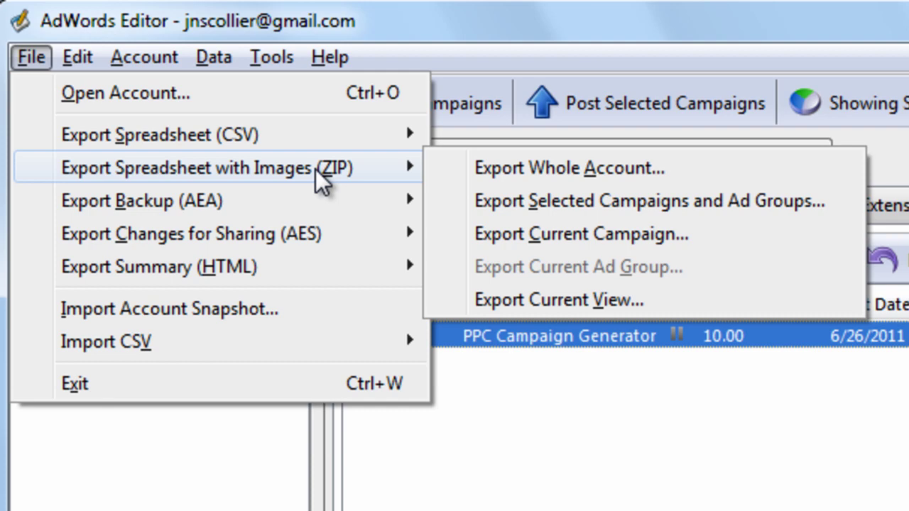
pyautogui.moveTo(295, 210)
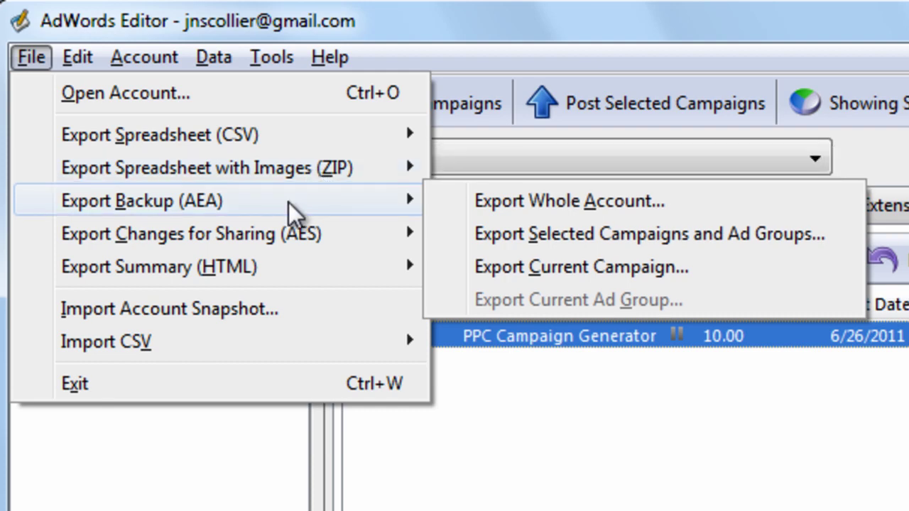
pyautogui.moveTo(308, 267)
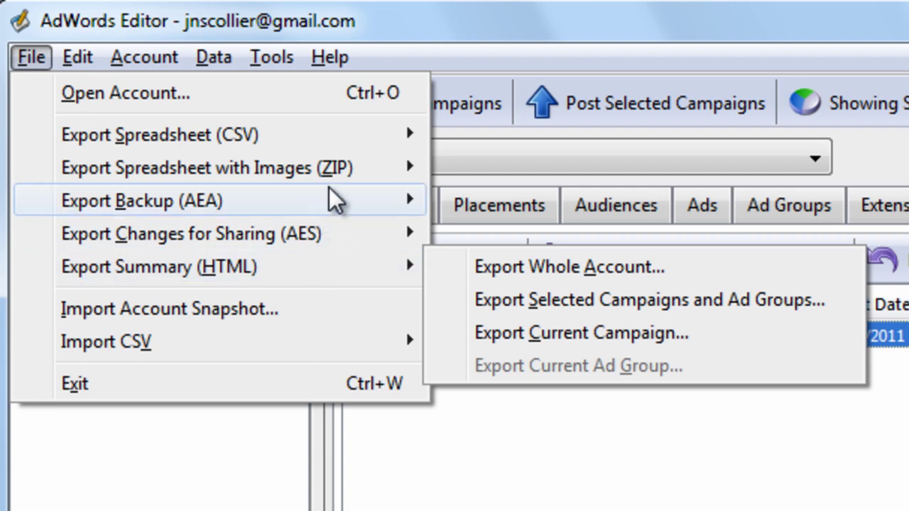
pyautogui.moveTo(352, 147)
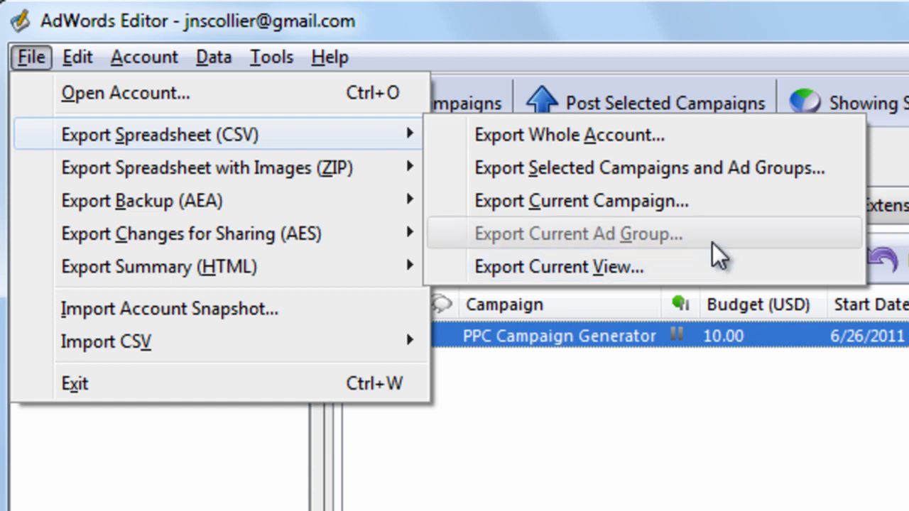
pyautogui.click(753, 471)
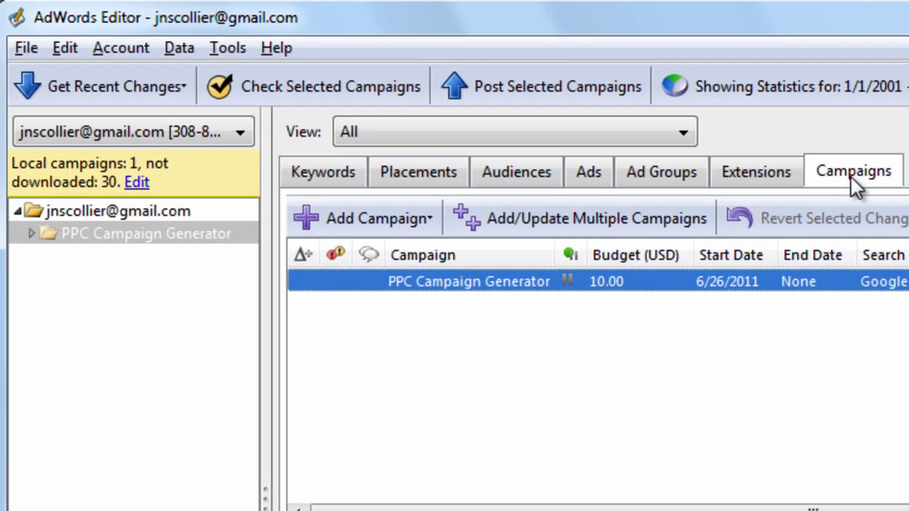
# Look through the PPC Campaign Generator ad groups and check which CSV export scopes are available with the account root selected.
pyautogui.click(82, 240)
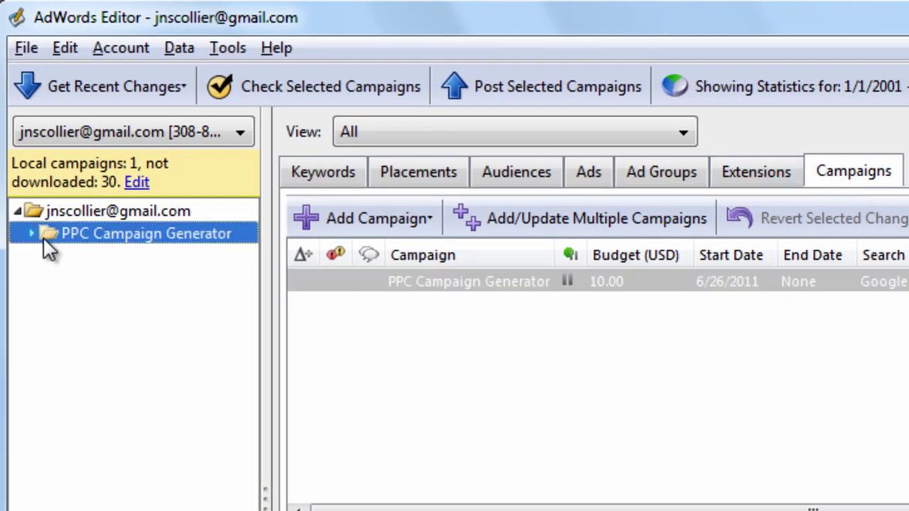
pyautogui.click(32, 233)
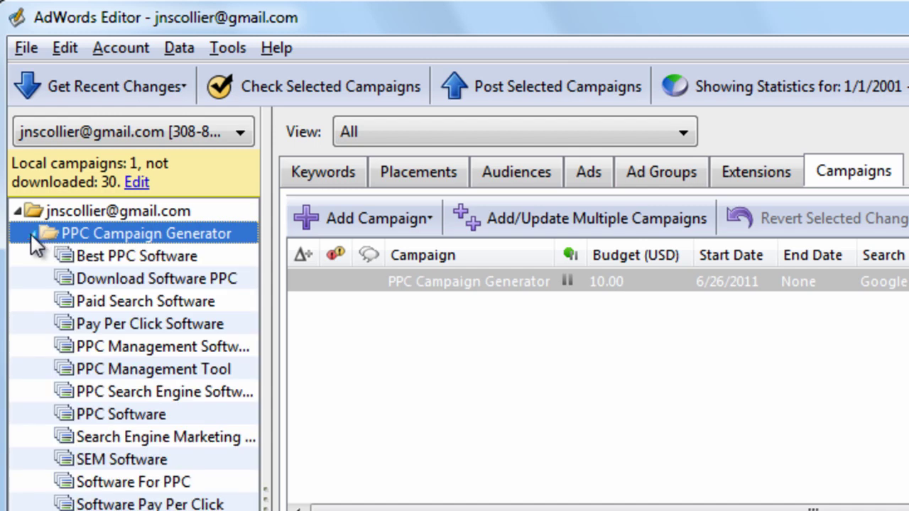
pyautogui.click(32, 235)
pyautogui.click(111, 207)
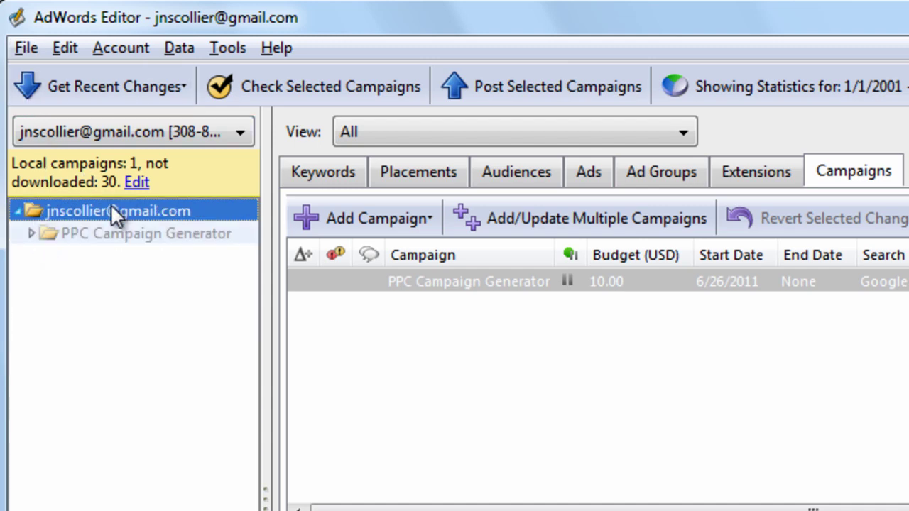
pyautogui.click(26, 50)
pyautogui.moveTo(145, 114)
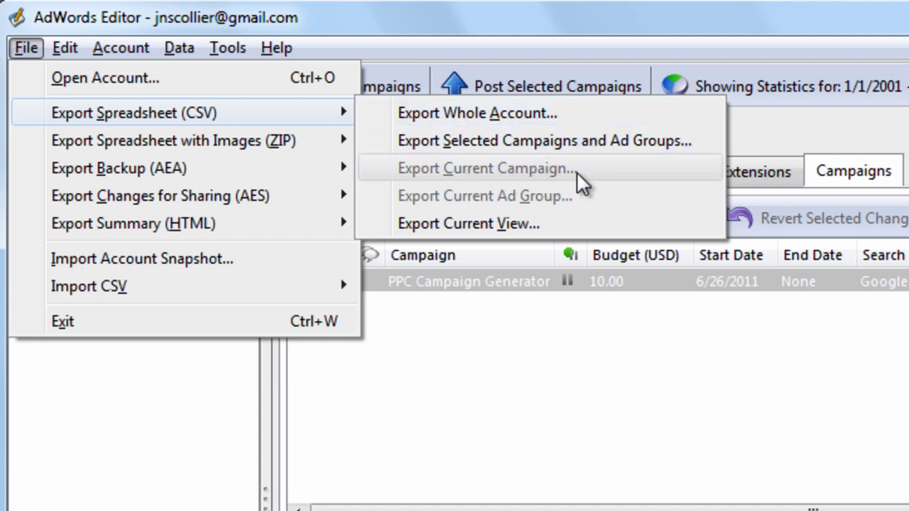
pyautogui.click(500, 380)
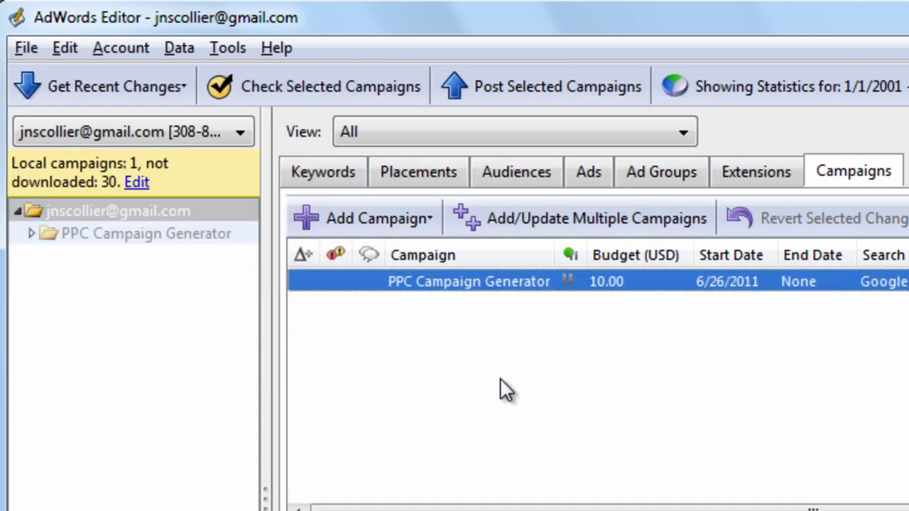
# Select the Download Software PPC ad group and check which CSV export scopes are available for it.
pyautogui.click(30, 233)
pyautogui.click(101, 279)
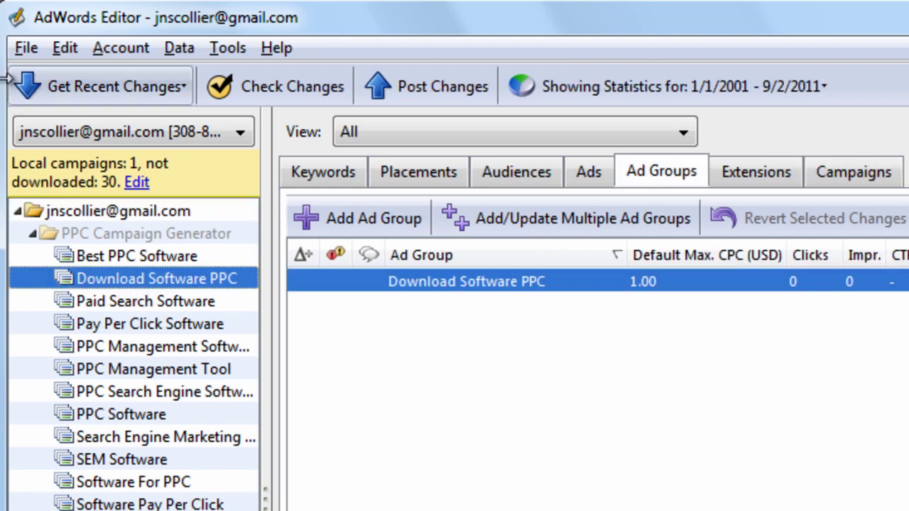
pyautogui.click(27, 49)
pyautogui.moveTo(203, 112)
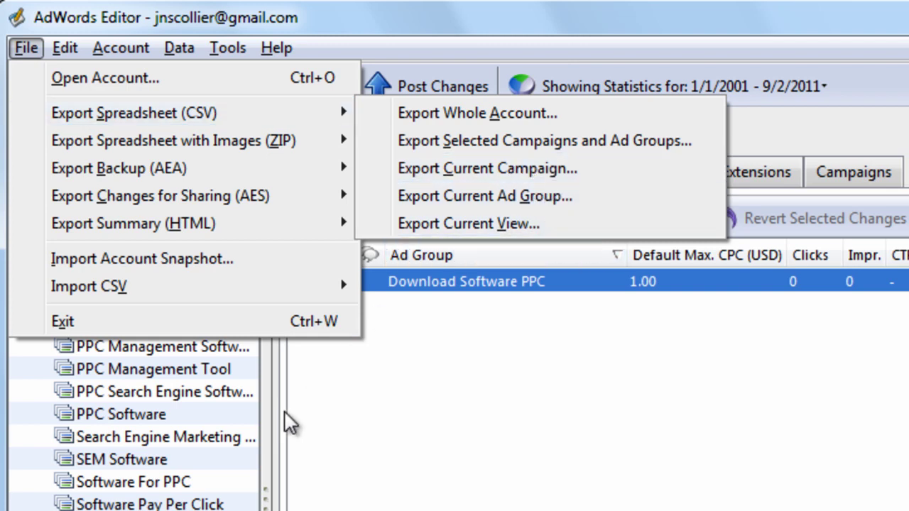
pyautogui.press('Escape')
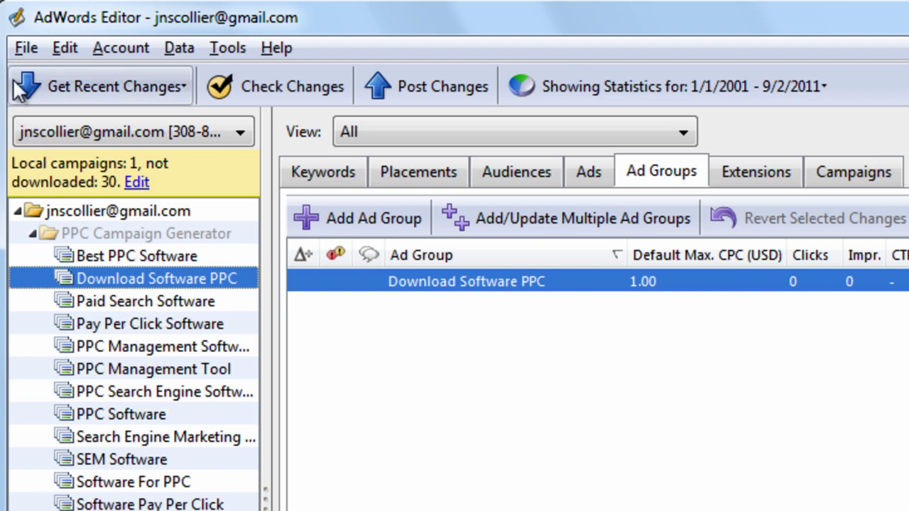
# Export the whole account as a CSV spreadsheet to the Desktop, replacing the existing file.
pyautogui.click(22, 50)
pyautogui.moveTo(134, 113)
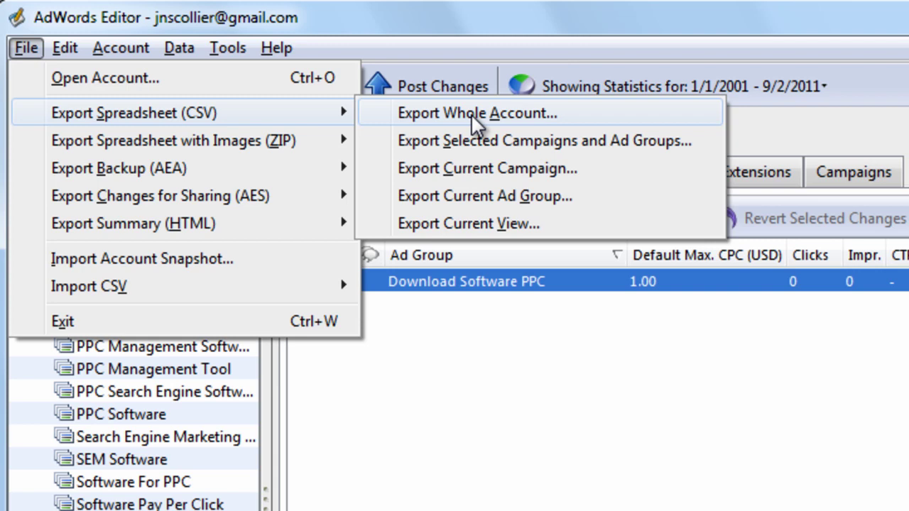
pyautogui.moveTo(277, 292)
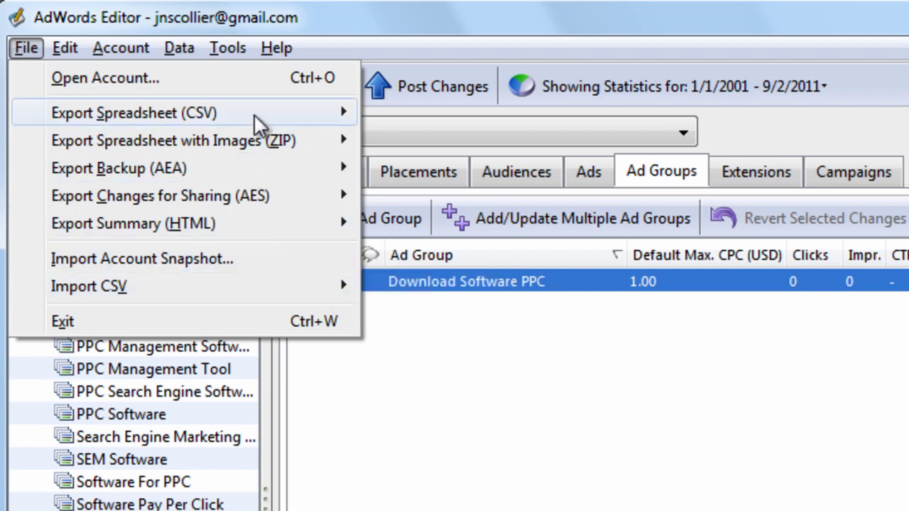
pyautogui.moveTo(272, 121)
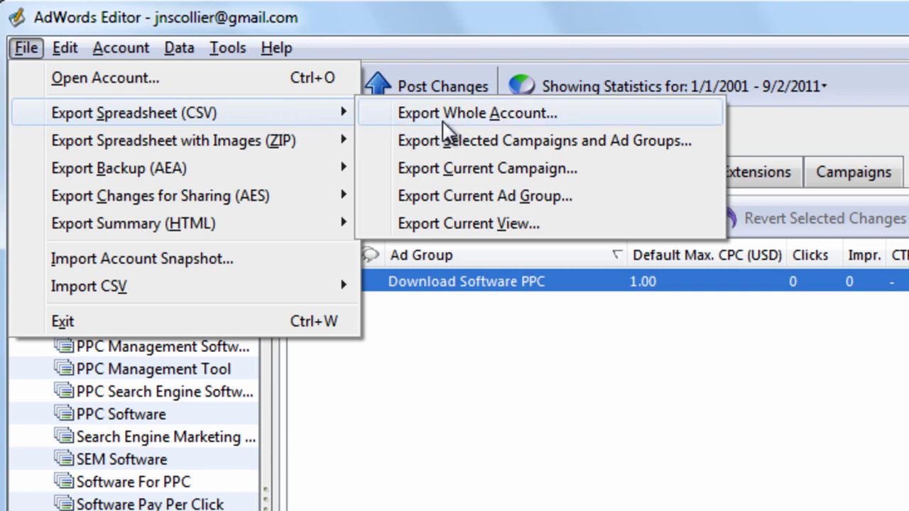
pyautogui.click(496, 116)
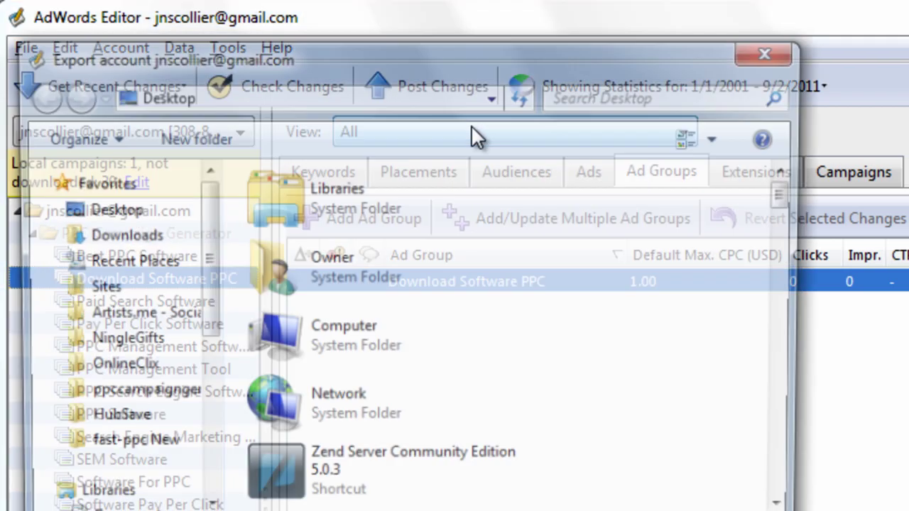
pyautogui.press('Return')
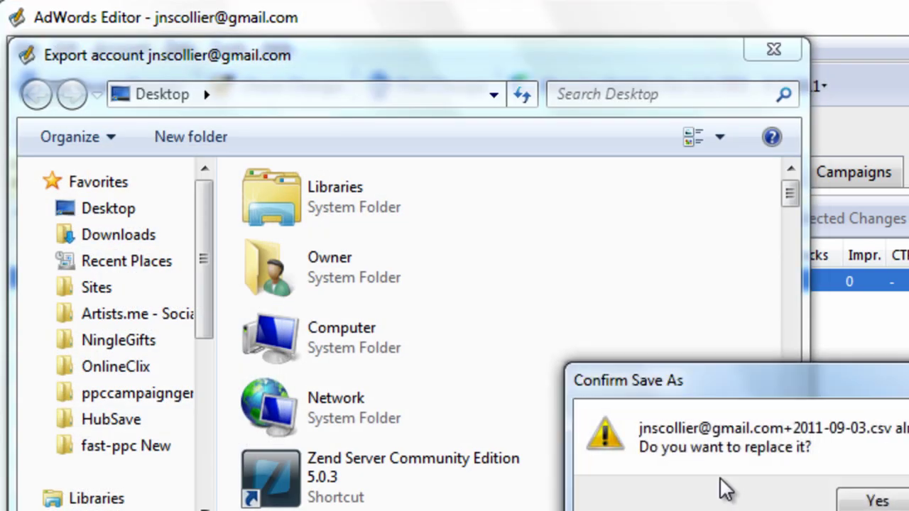
pyautogui.click(873, 502)
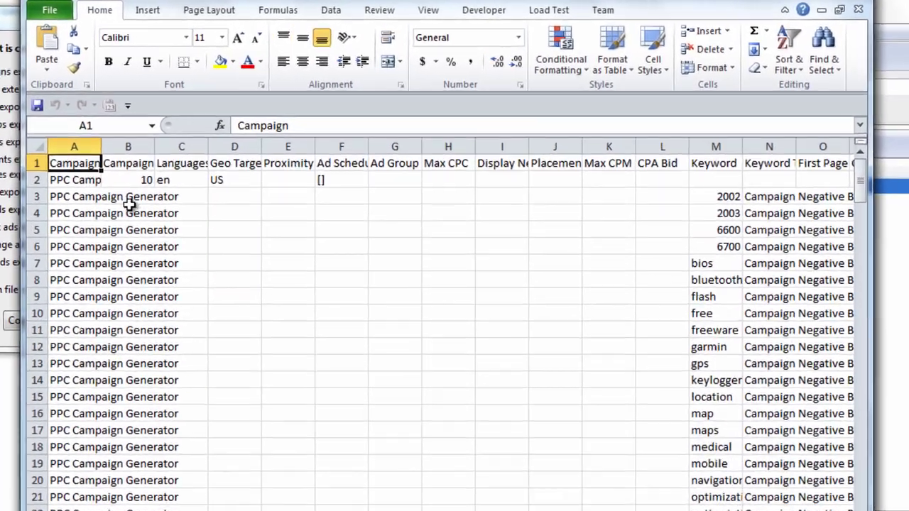
# Examine the column headers of the exported spreadsheet and close the export summary.
pyautogui.click(83, 197)
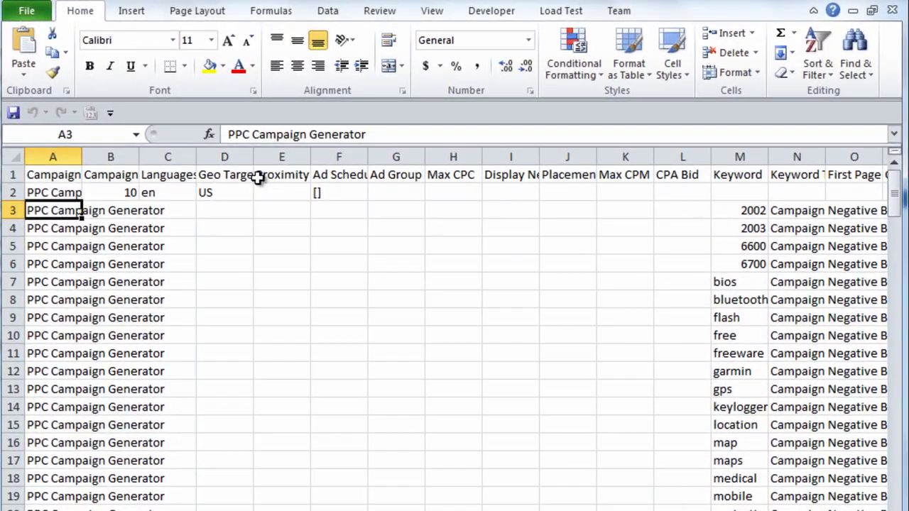
pyautogui.moveTo(234, 177); pyautogui.dragTo(855, 181)
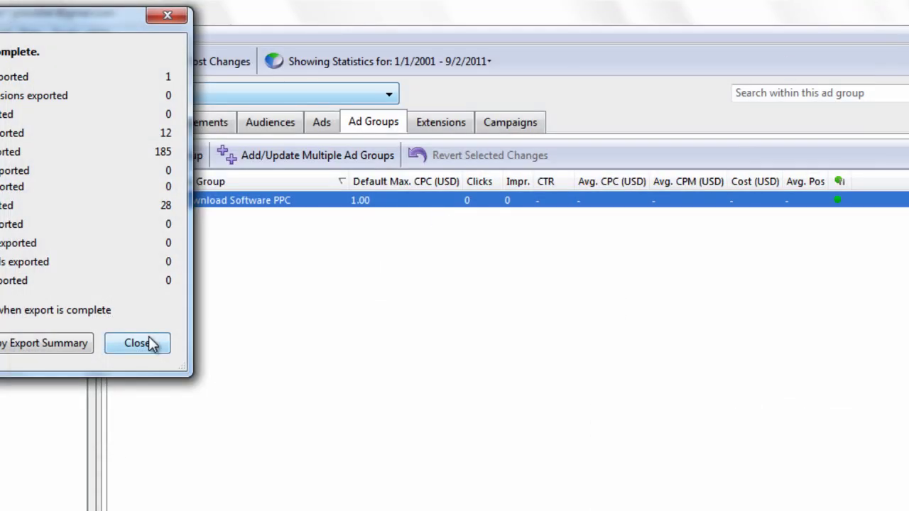
pyautogui.click(150, 340)
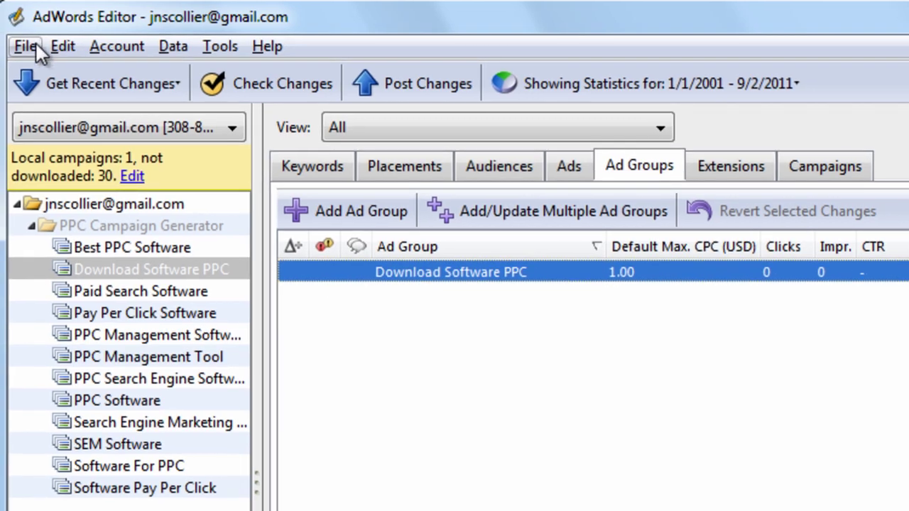
# Try marking Pay Per Click Software, PPC Management Software and further ad groups for a selective CSV export.
pyautogui.click(36, 43)
pyautogui.moveTo(103, 108)
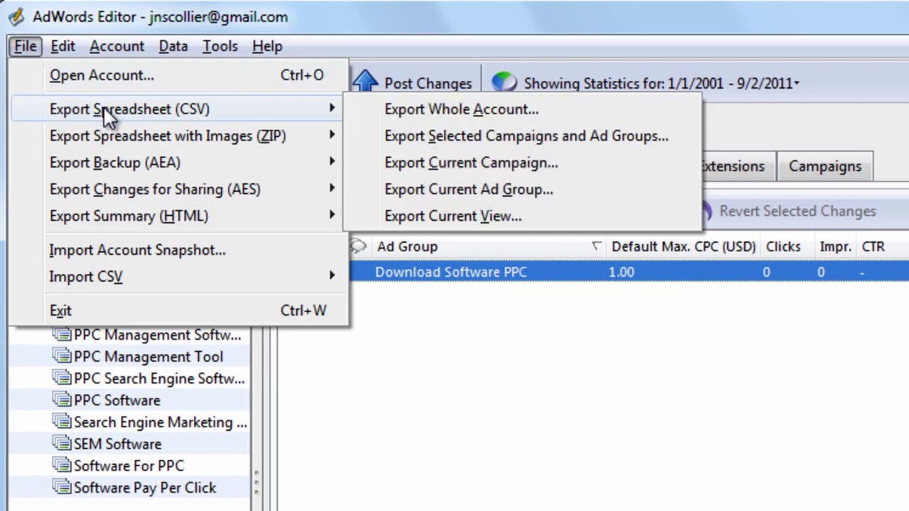
pyautogui.click(401, 135)
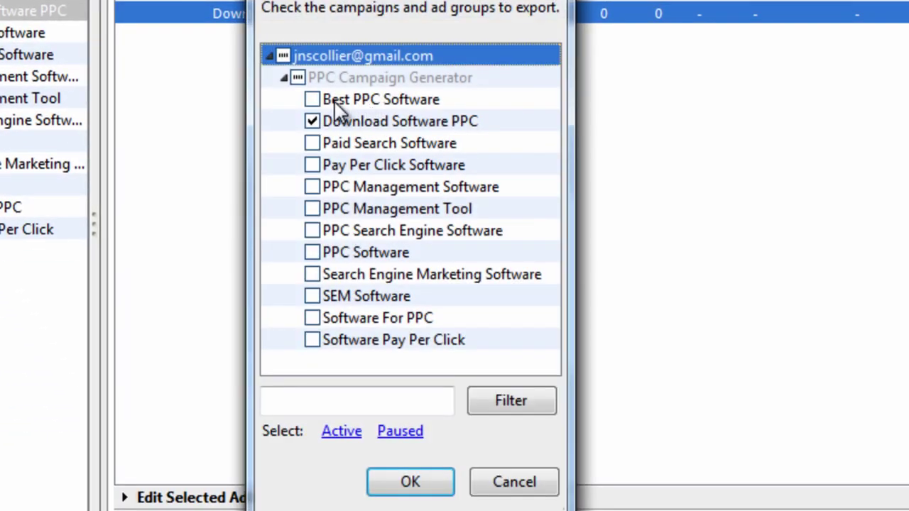
pyautogui.click(312, 163)
pyautogui.click(316, 196)
pyautogui.click(313, 209)
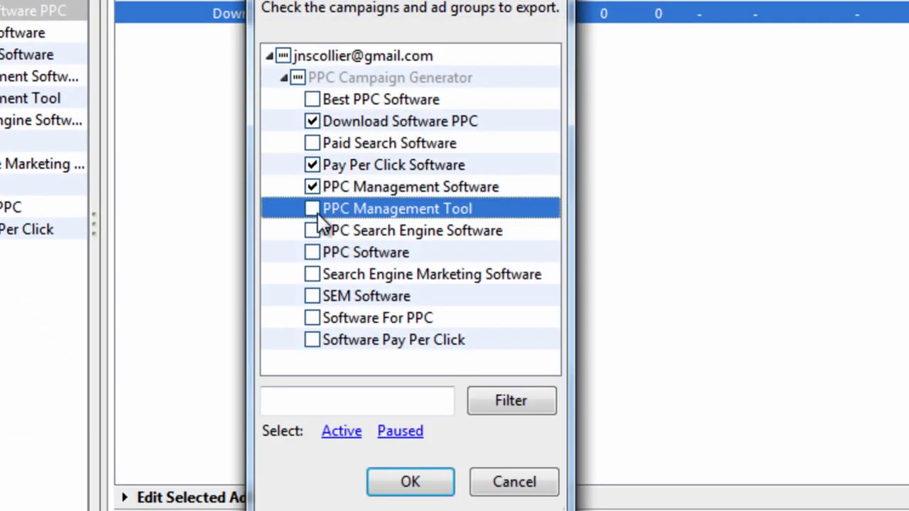
pyautogui.click(313, 275)
# Try toggling the whole PPC Campaign Generator campaign and the paused and active selections, and cancel the selective export.
pyautogui.click(298, 78)
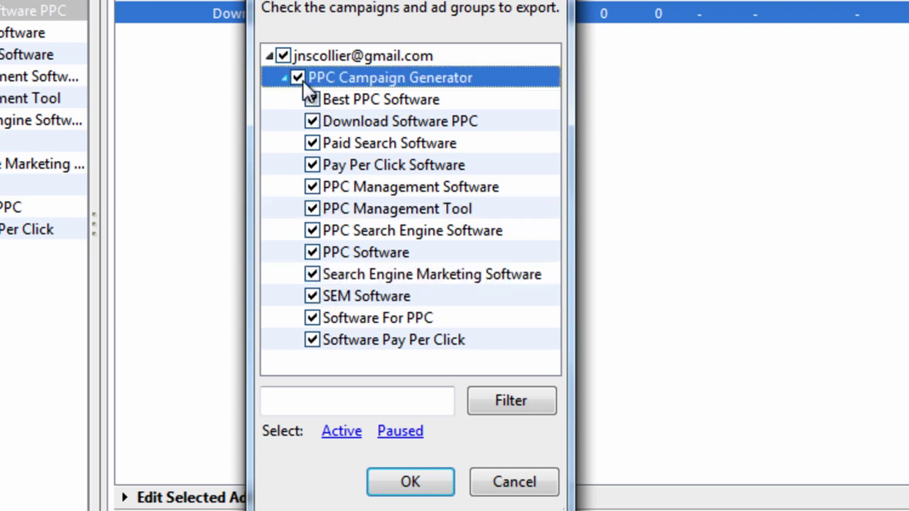
pyautogui.click(298, 78)
pyautogui.click(397, 431)
pyautogui.click(354, 432)
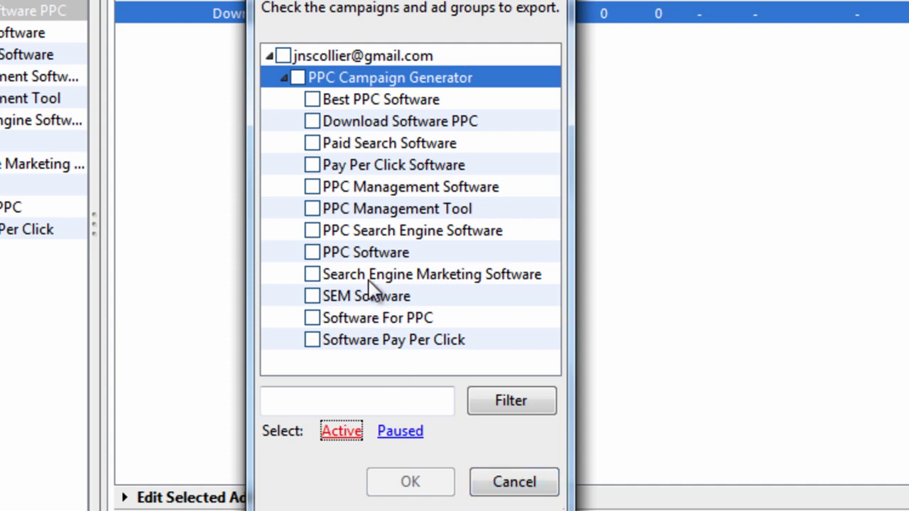
pyautogui.click(508, 490)
# Review the current campaign, current ad group and current view scopes offered for CSV export.
pyautogui.click(25, 46)
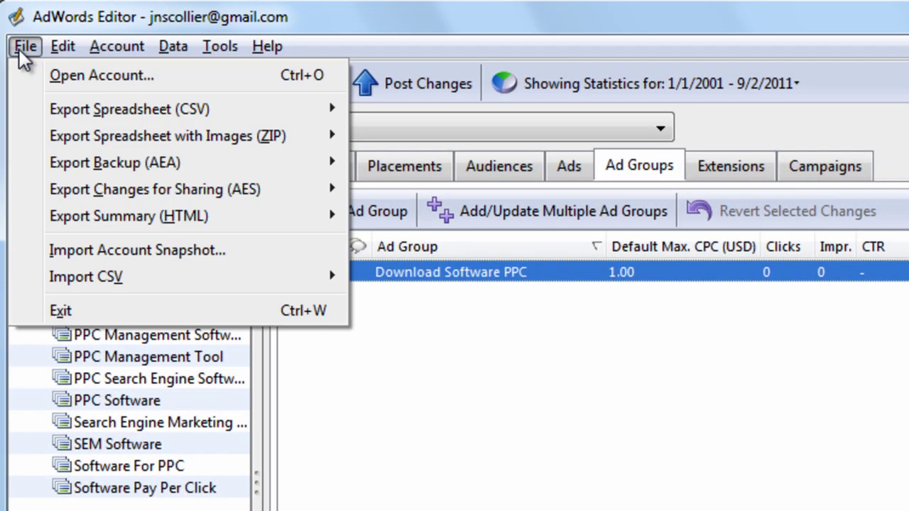
pyautogui.moveTo(158, 113)
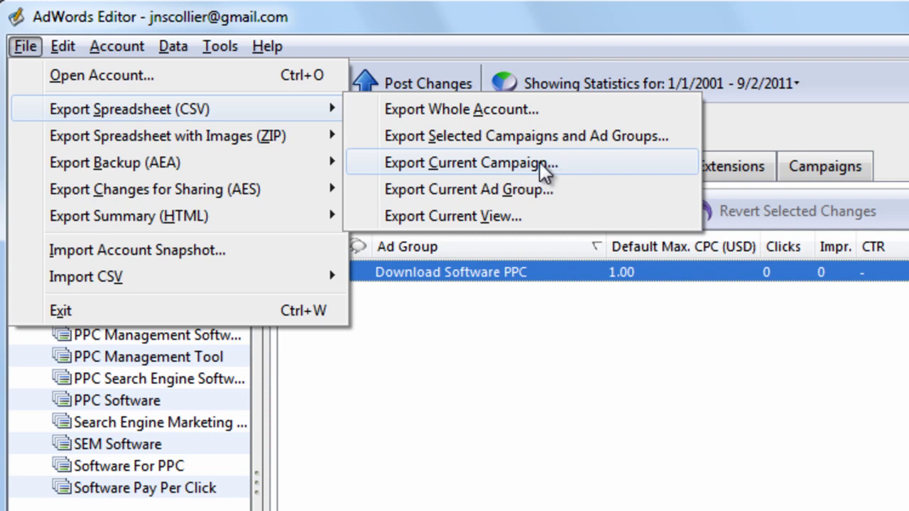
pyautogui.click(330, 419)
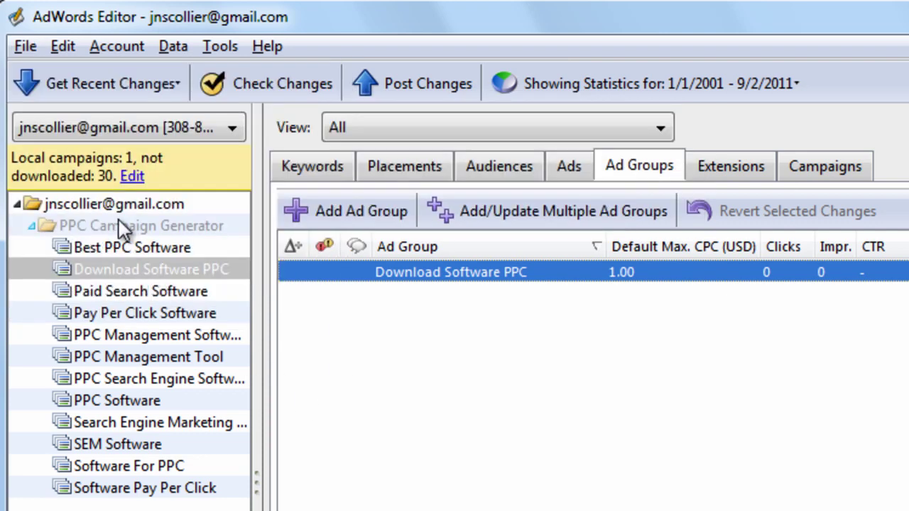
pyautogui.click(35, 47)
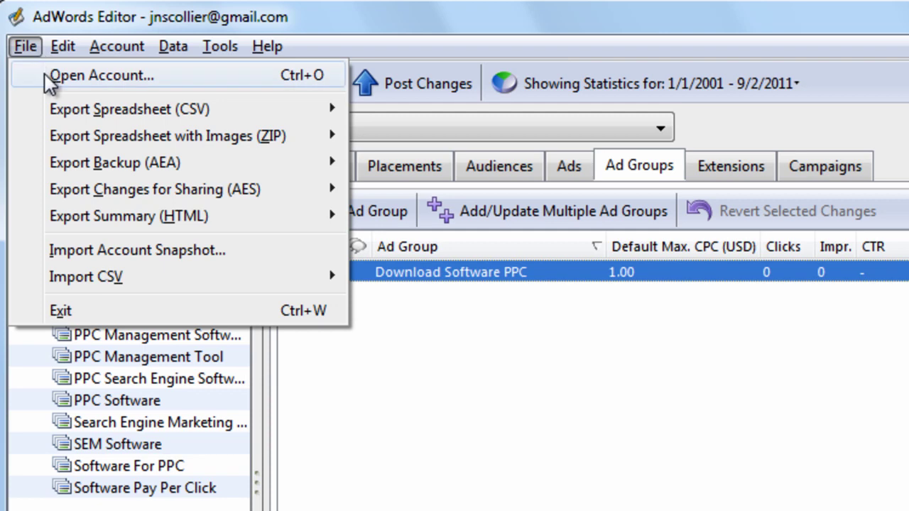
pyautogui.moveTo(256, 112)
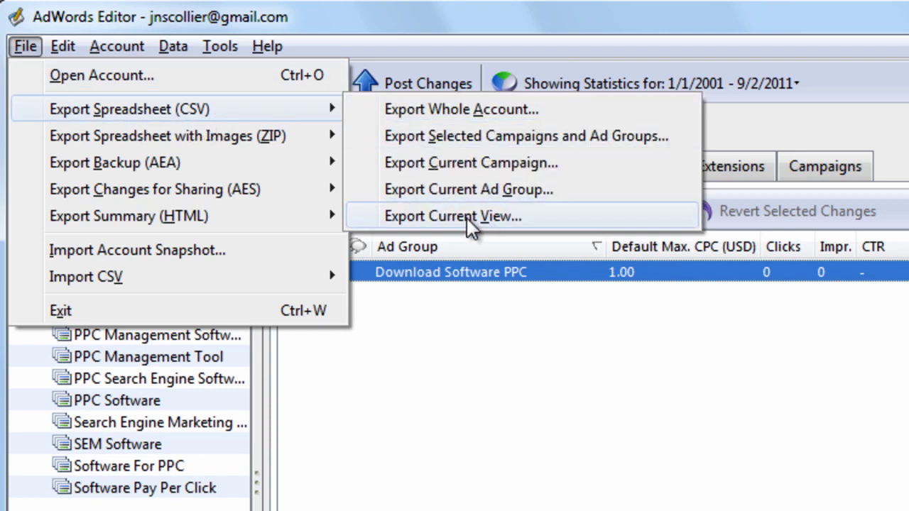
pyautogui.click(526, 370)
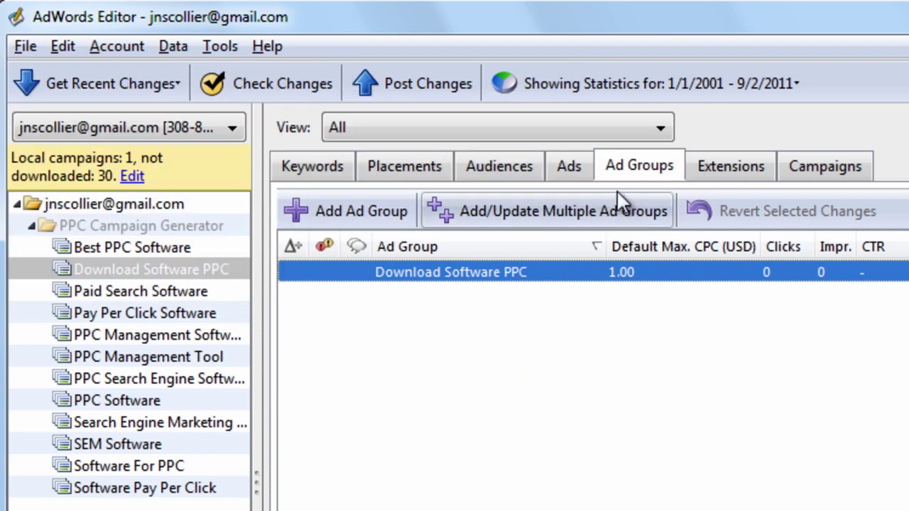
# Show the PPC Campaign Generator campaign's ad groups, select Pay Per Click Software and review the scopes offered for CSV export.
pyautogui.click(159, 220)
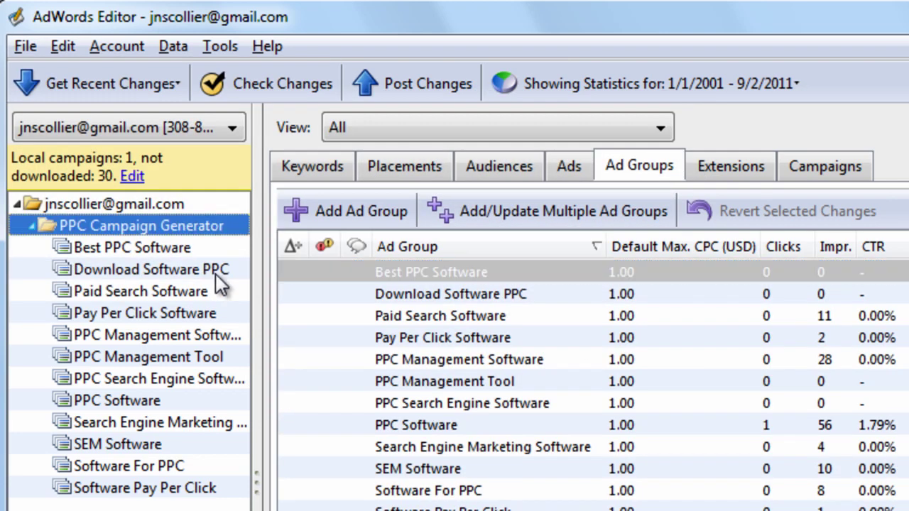
pyautogui.click(529, 338)
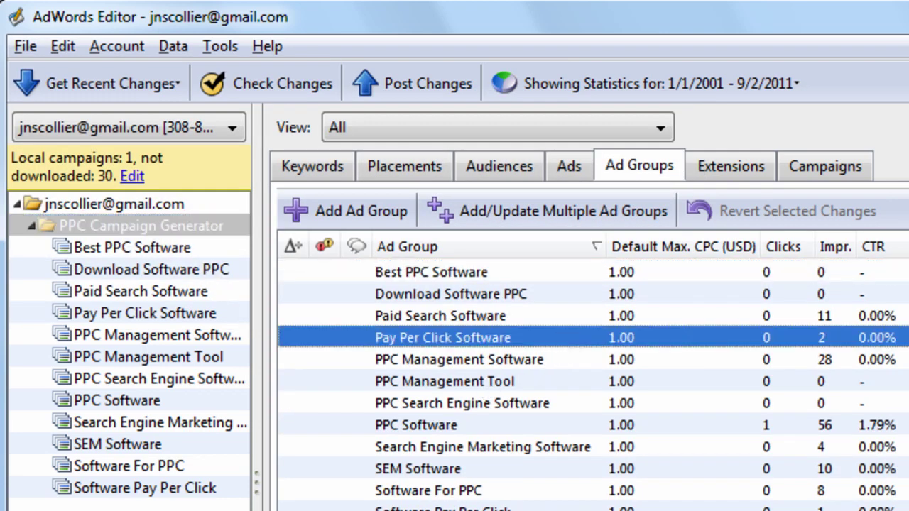
pyautogui.click(28, 50)
pyautogui.moveTo(247, 113)
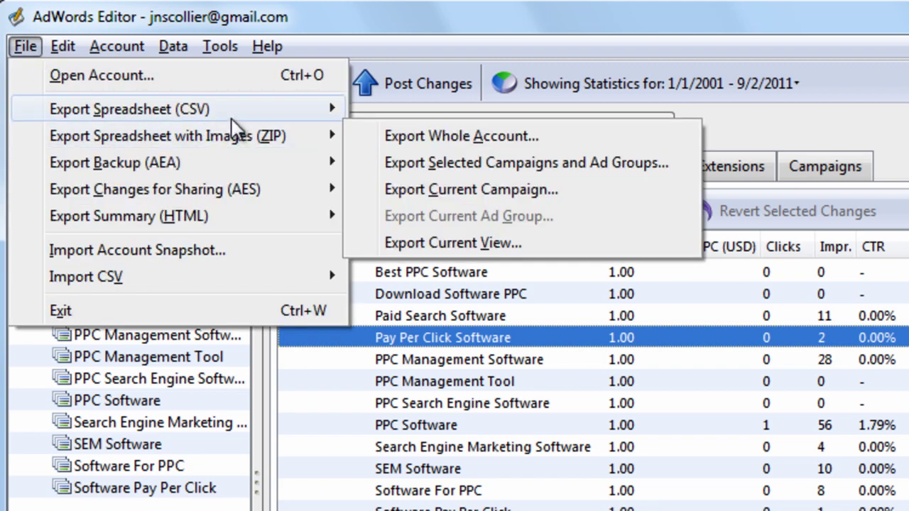
pyautogui.click(779, 151)
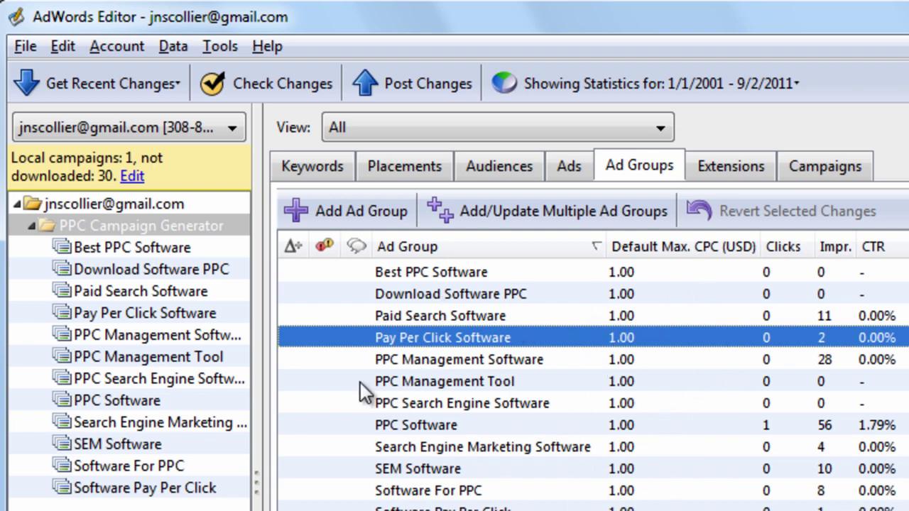
# Export the current view of the campaign's ad groups as a CSV file on the Desktop.
pyautogui.click(16, 47)
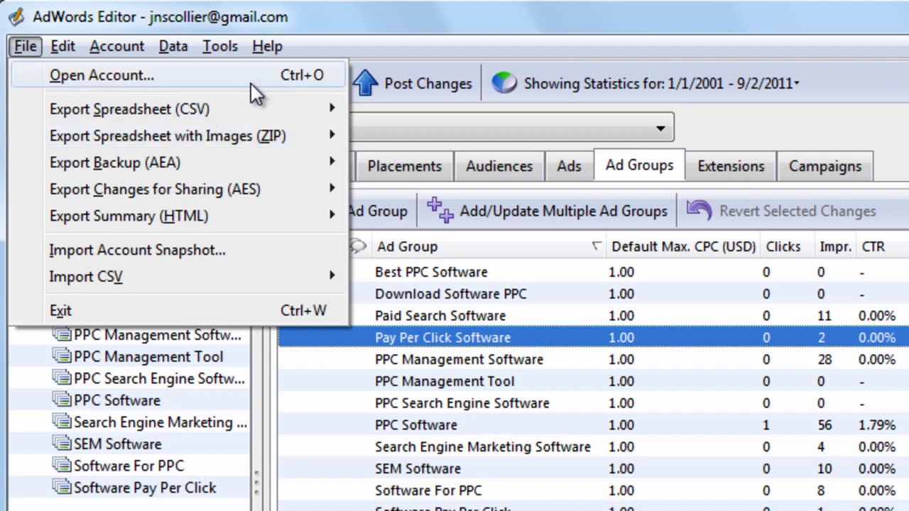
pyautogui.moveTo(328, 118)
pyautogui.click(499, 213)
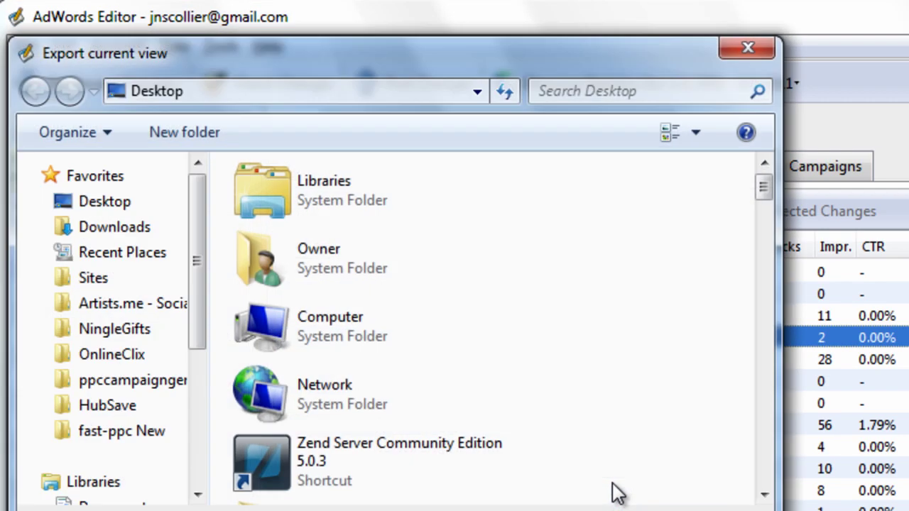
pyautogui.press('Return')
pyautogui.click(876, 483)
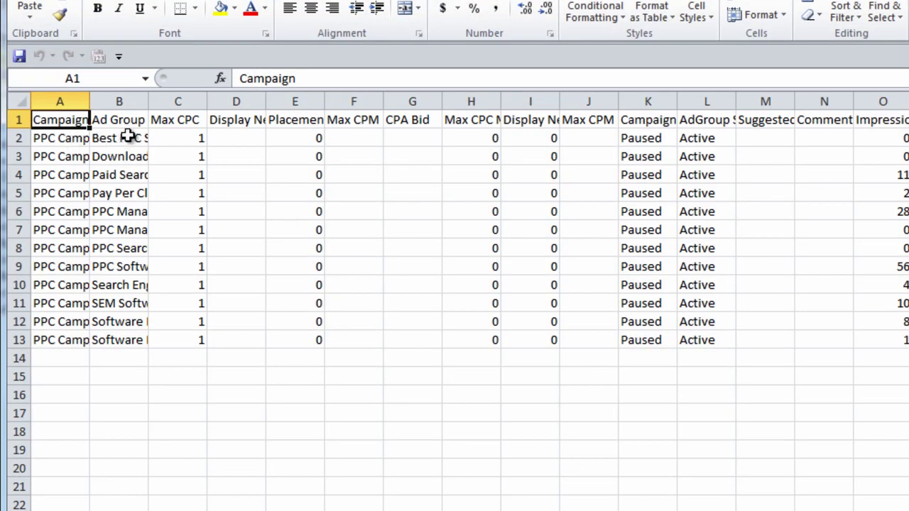
# Widen the Ad Group column to read the exported names and close the spreadsheet without saving.
pyautogui.doubleClick(148, 101)
pyautogui.click(165, 174)
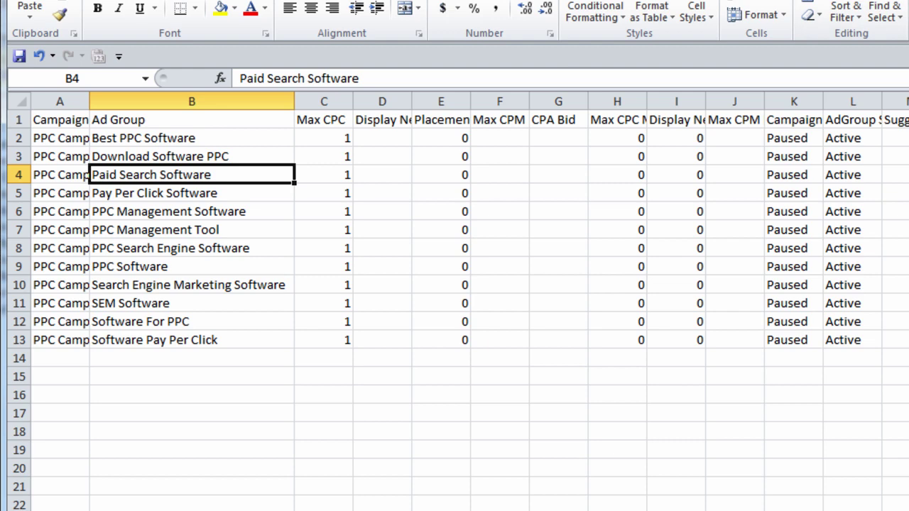
pyautogui.hotkey('ctrl', 'w')
pyautogui.click(492, 324)
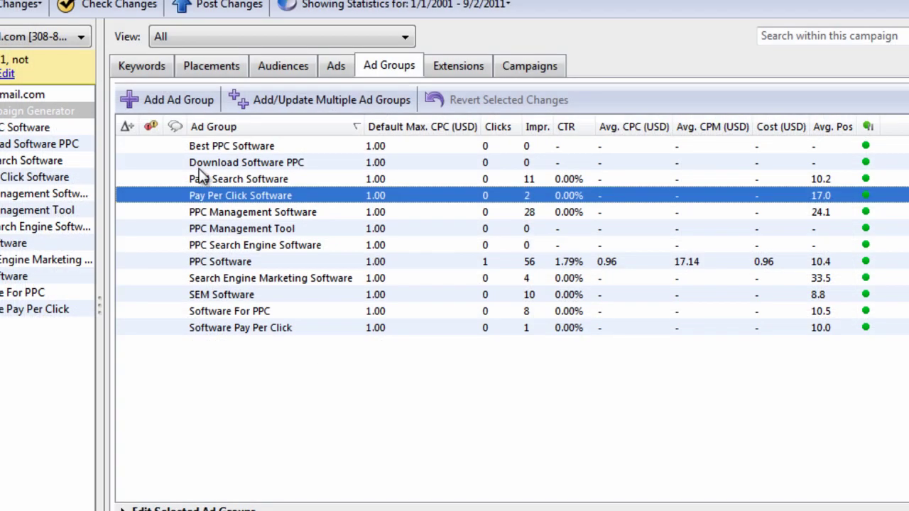
# Export the campaign's current keywords view as a CSV file, replacing the existing current view file on the Desktop.
pyautogui.click(144, 74)
pyautogui.click(15, 0)
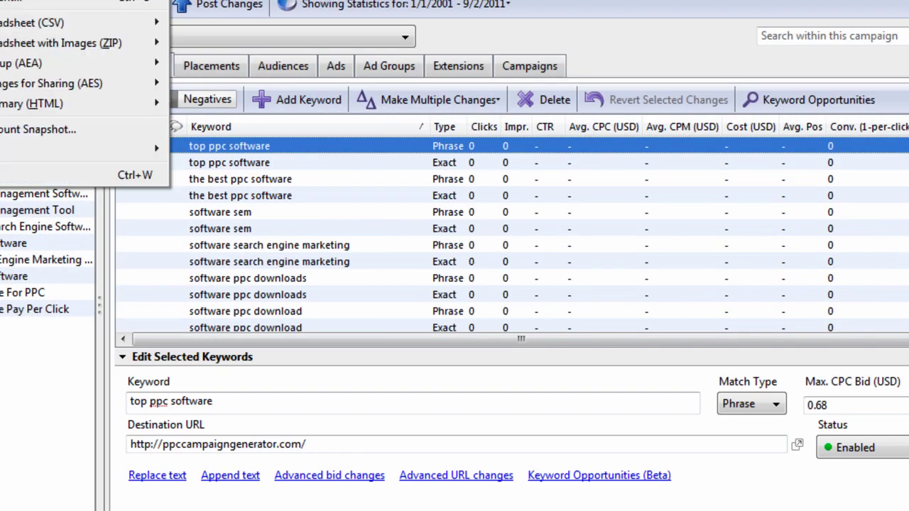
pyautogui.moveTo(71, 25)
pyautogui.click(287, 103)
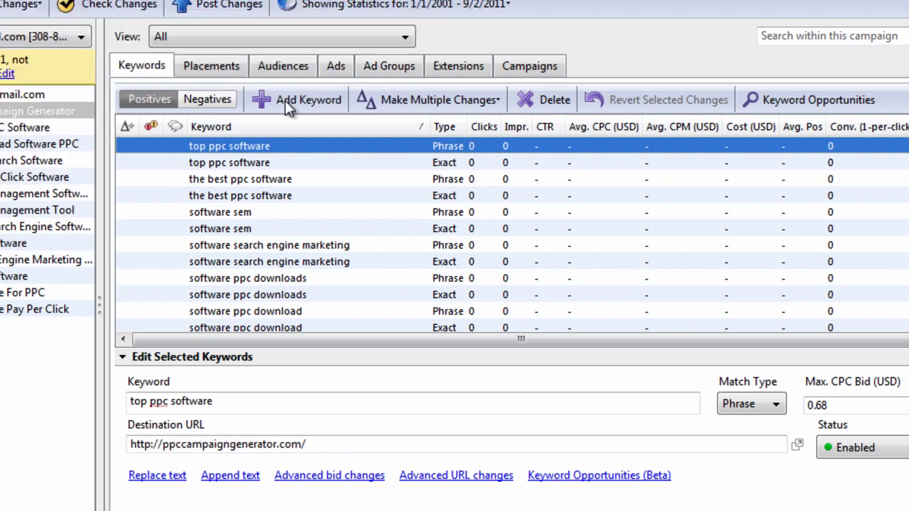
pyautogui.click(343, 407)
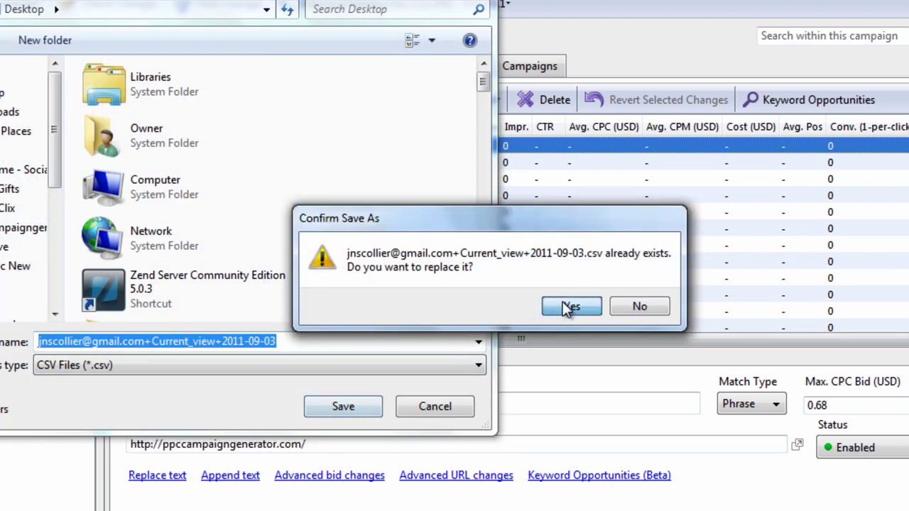
pyautogui.click(568, 306)
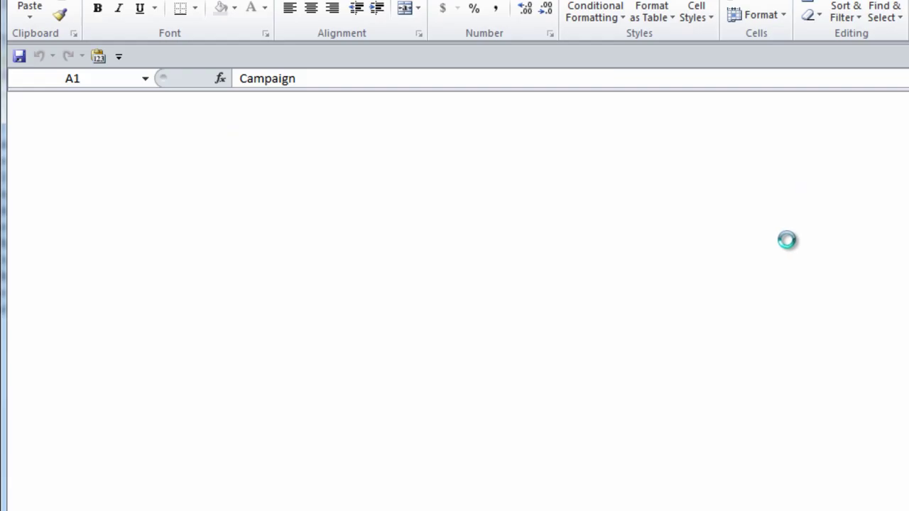
# Examine the exported keywords with the Keyword column widened, and close the spreadsheet without saving.
pyautogui.hotkey('alt', 'Tab')
pyautogui.click(577, 228)
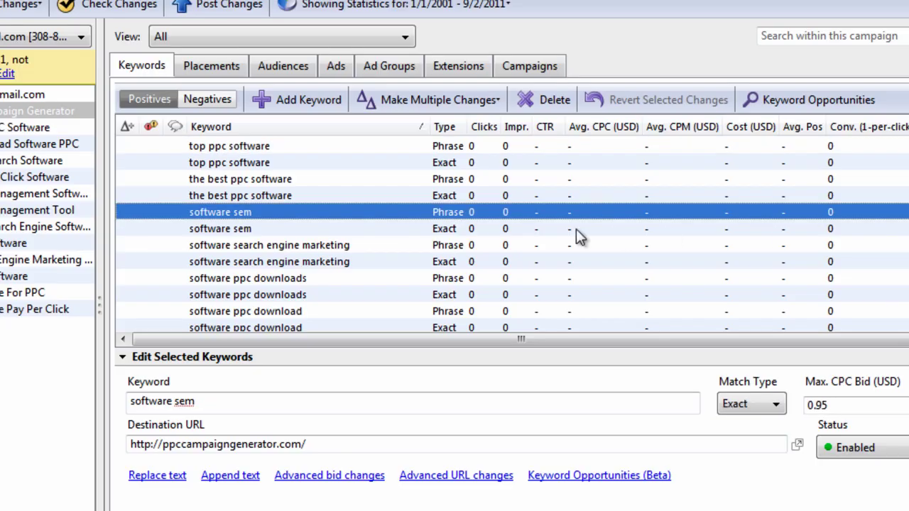
pyautogui.hotkey('alt', 'Tab')
pyautogui.moveTo(205, 118); pyautogui.dragTo(287, 118)
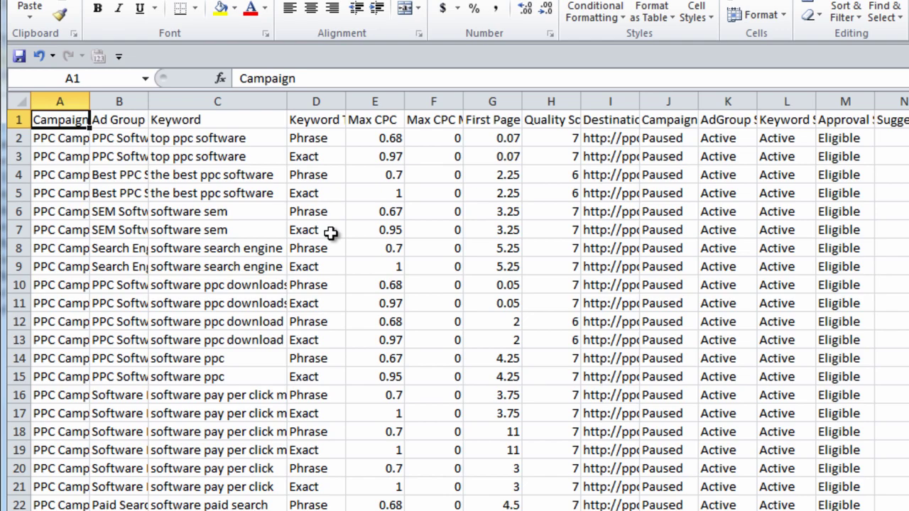
pyautogui.click(331, 232)
pyautogui.hotkey('alt', 'F4')
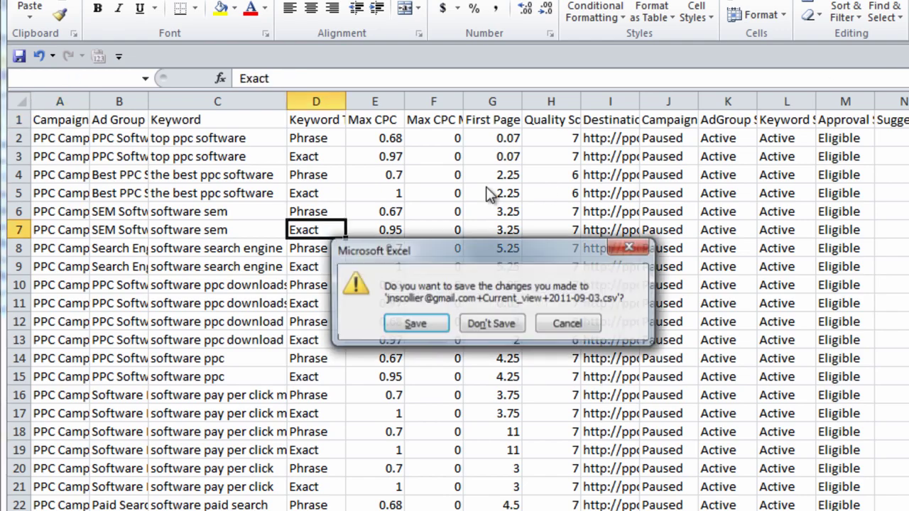
pyautogui.click(515, 321)
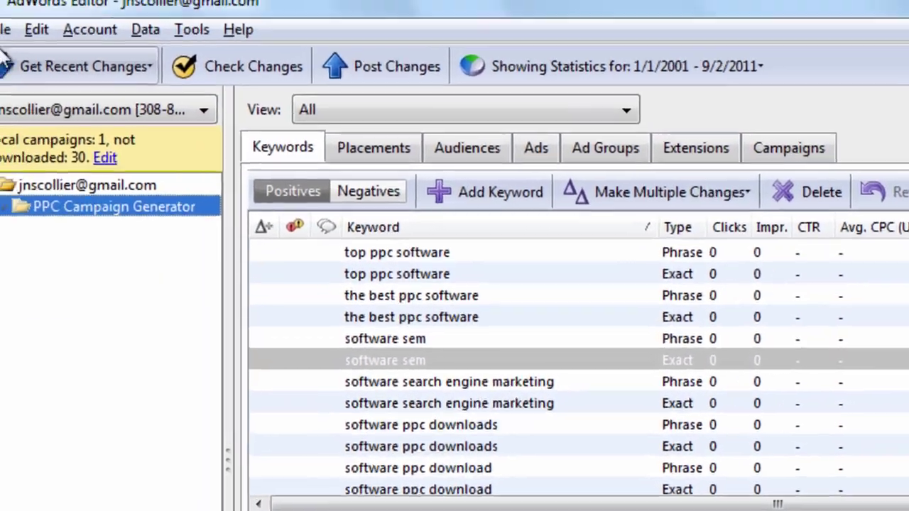
# Review the scopes offered for exporting CSV, spreadsheets with images (ZIP), backups (AEA) and changes for sharing (AES).
pyautogui.click(27, 49)
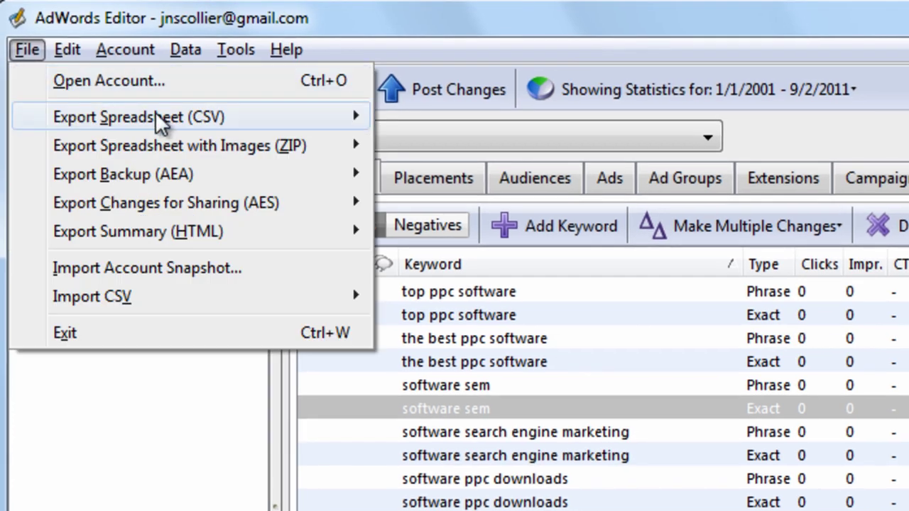
pyautogui.moveTo(202, 124)
pyautogui.moveTo(216, 152)
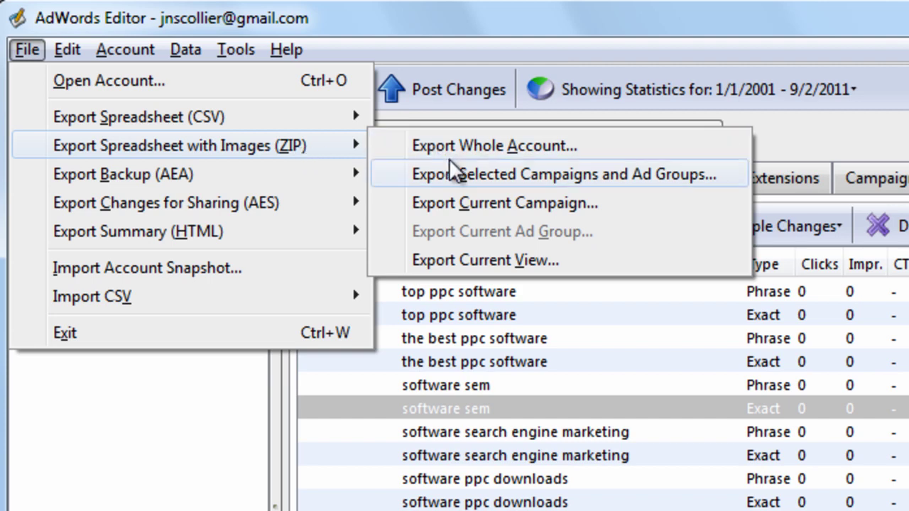
pyautogui.moveTo(276, 170)
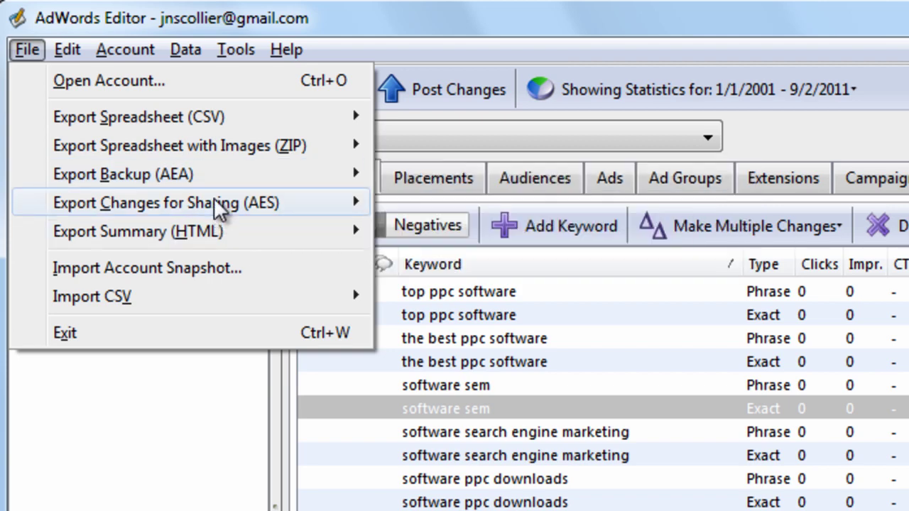
pyautogui.moveTo(213, 196)
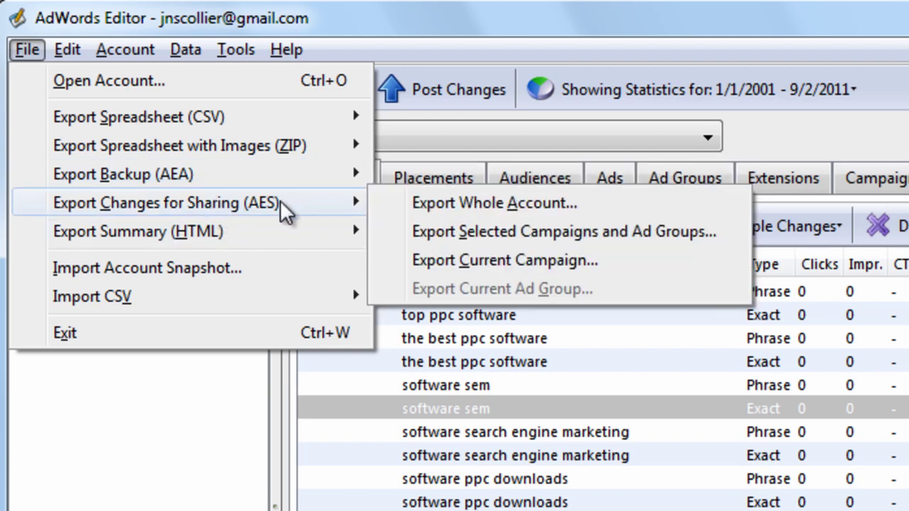
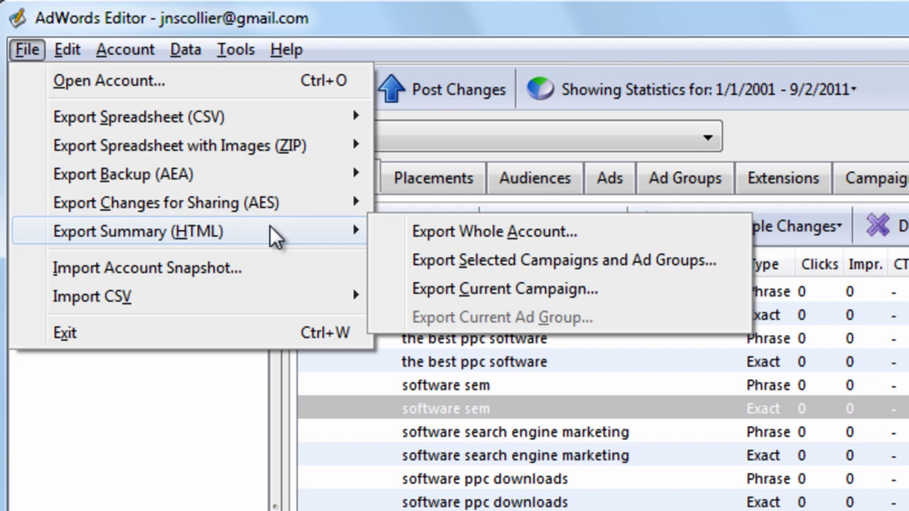
# Export an HTML summary of the whole account to the Desktop, replacing the existing file.
pyautogui.click(426, 232)
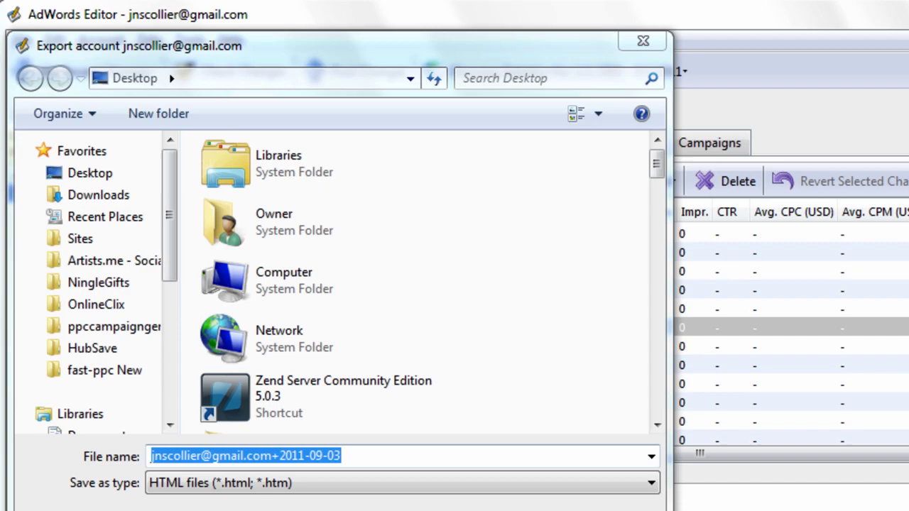
pyautogui.press('Return')
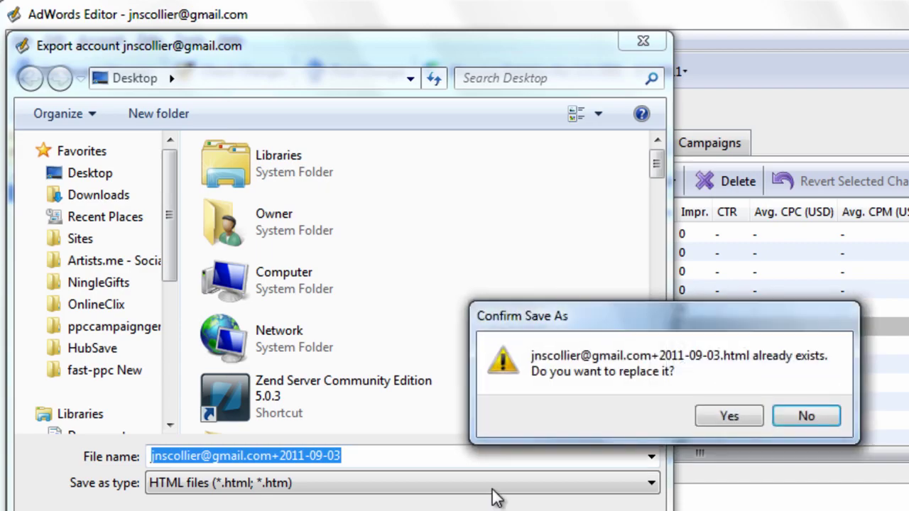
pyautogui.click(752, 418)
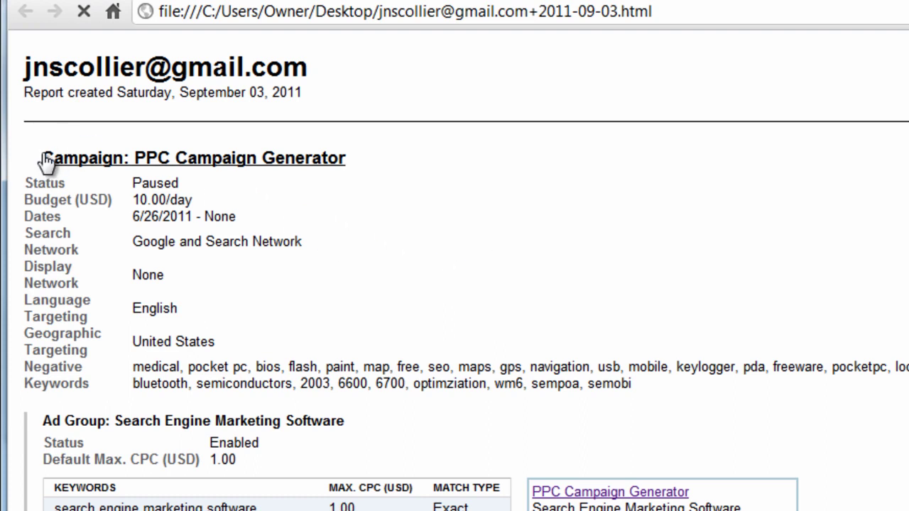
# Collapse and expand the PPC Campaign Generator section of the HTML report to inspect its campaign settings.
pyautogui.click(47, 162)
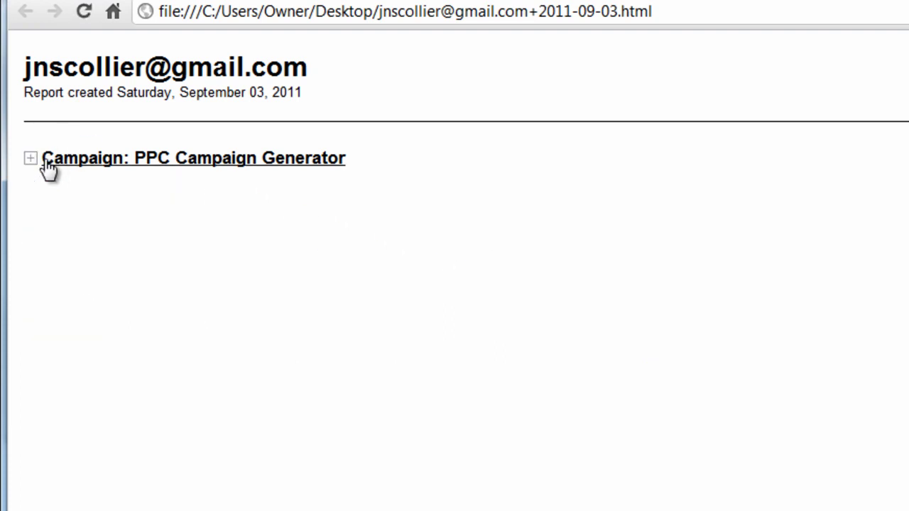
pyautogui.click(48, 164)
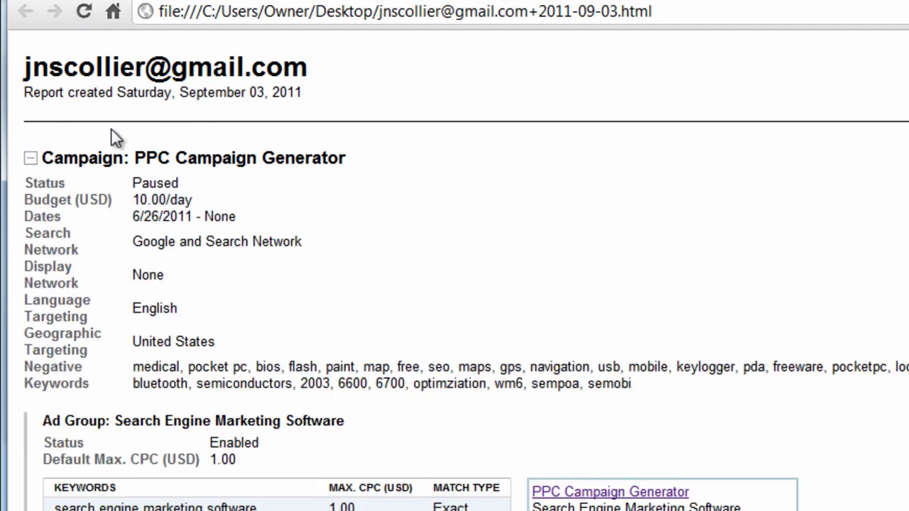
pyautogui.scroll(-3, 504, 376)
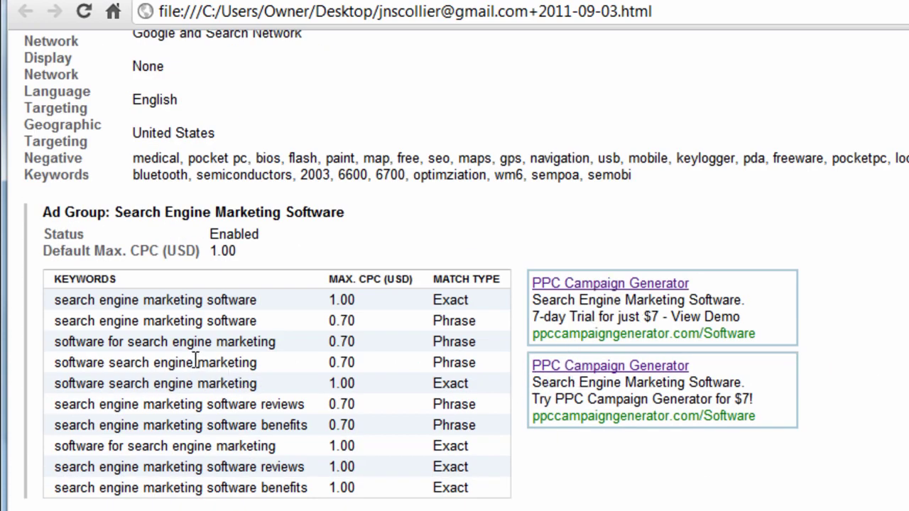
# Examine the Search Engine Marketing Software ad group's keywords, default max CPC and match types in the report, and close the export summary.
pyautogui.moveTo(252, 426); pyautogui.dragTo(155, 298)
pyautogui.click(155, 299)
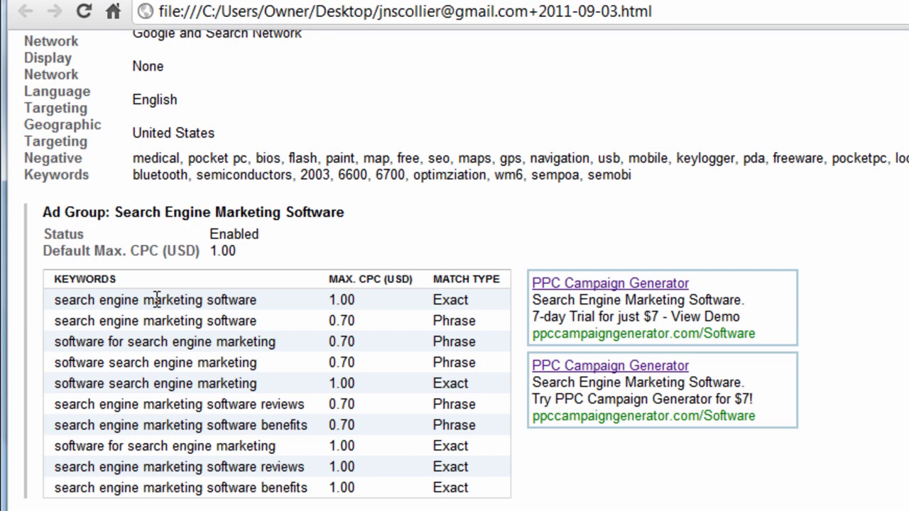
pyautogui.moveTo(245, 253); pyautogui.dragTo(209, 254)
pyautogui.click(236, 254)
pyautogui.click(368, 329)
pyautogui.moveTo(450, 299); pyautogui.dragTo(451, 424)
pyautogui.click(455, 421)
pyautogui.scroll(3, 392, 209)
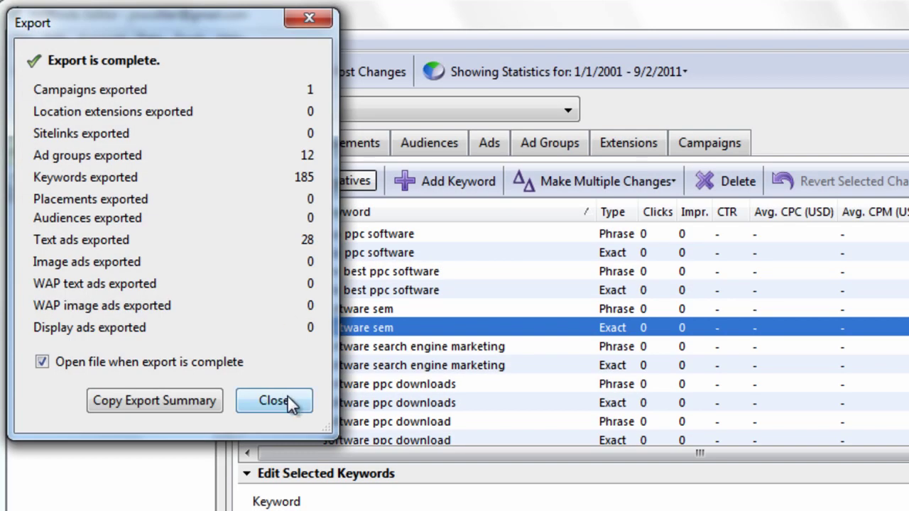
pyautogui.click(294, 455)
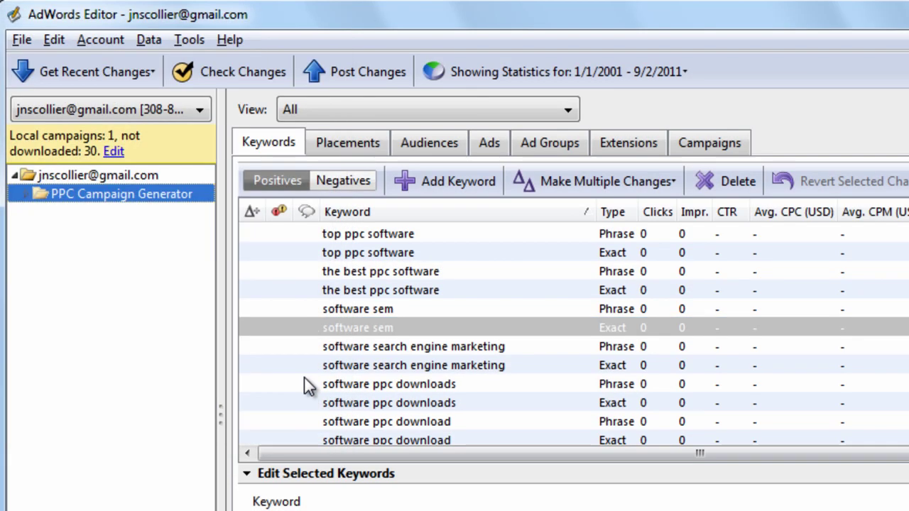
# Duplicate the PPC Campaign Generator campaign in the campaign list by copying and pasting it.
pyautogui.click(734, 146)
pyautogui.click(540, 234)
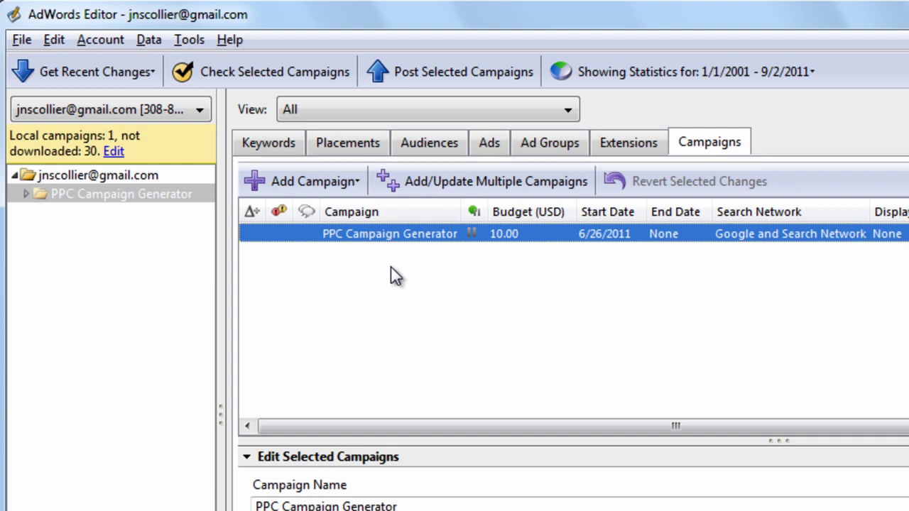
pyautogui.hotkey('ctrl', 'v')
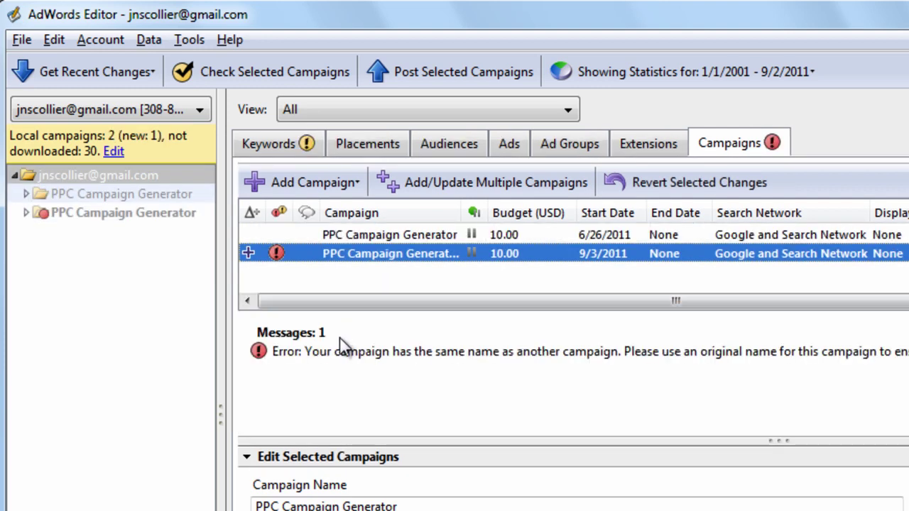
# Rename the duplicated campaign to "PPC Campaign Generator - Legal Review" and select it in the account tree.
pyautogui.click(449, 505)
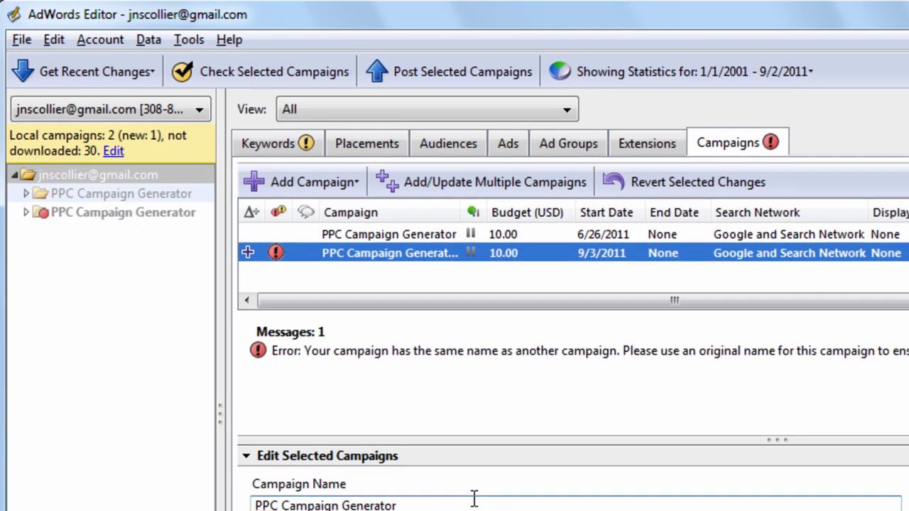
pyautogui.write('- Lega')
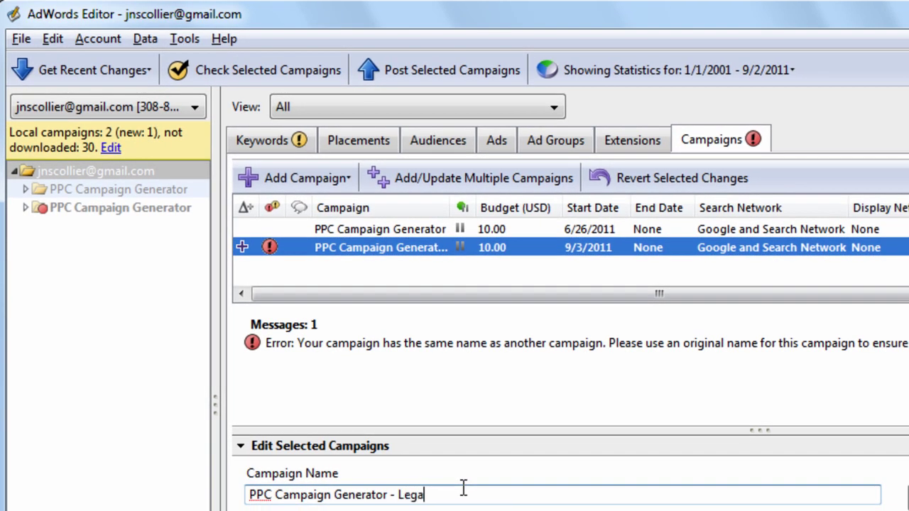
pyautogui.write('l Review')
pyautogui.click(131, 207)
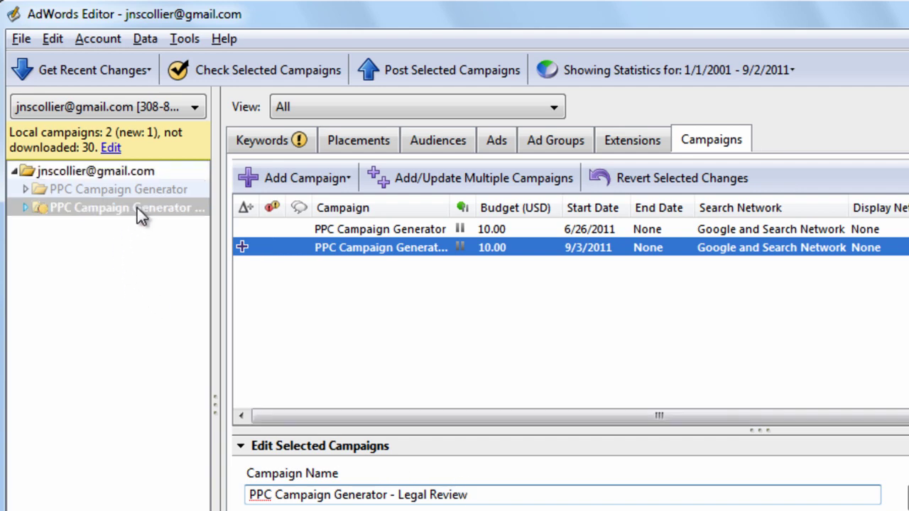
# Delete all positive keywords from the Legal Review campaign and display its text ads.
pyautogui.click(349, 294)
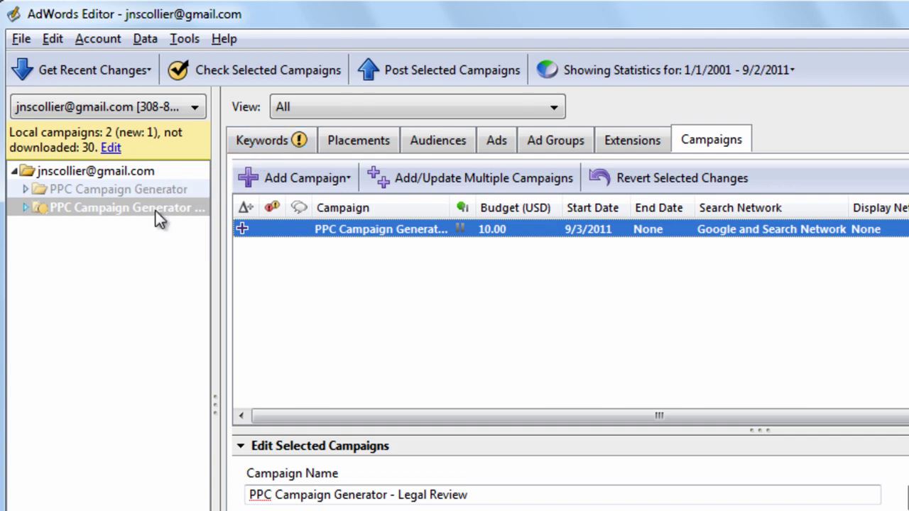
pyautogui.doubleClick(36, 212)
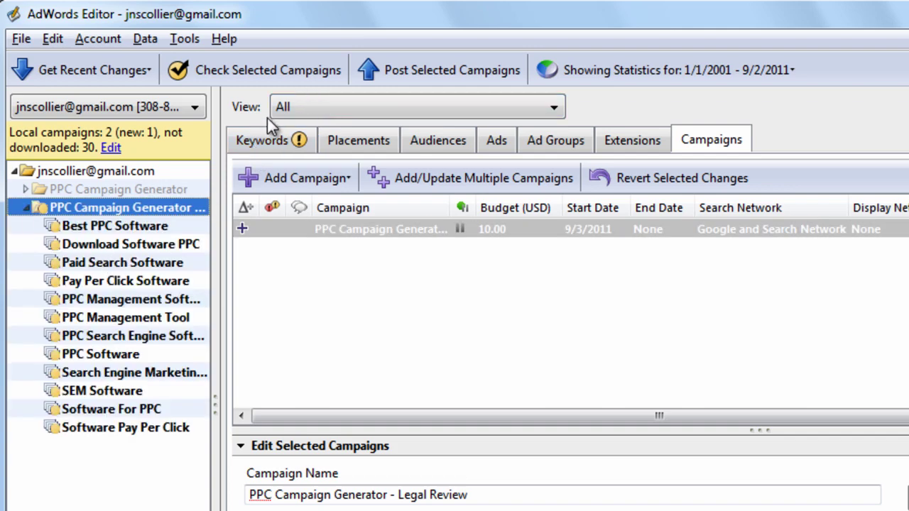
pyautogui.click(286, 142)
pyautogui.click(410, 265)
pyautogui.hotkey('ctrl', 'a')
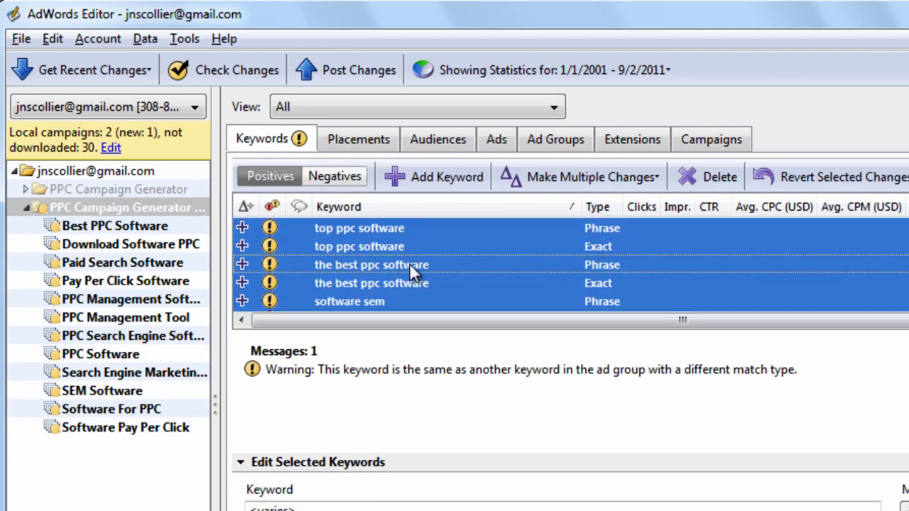
pyautogui.press('Delete')
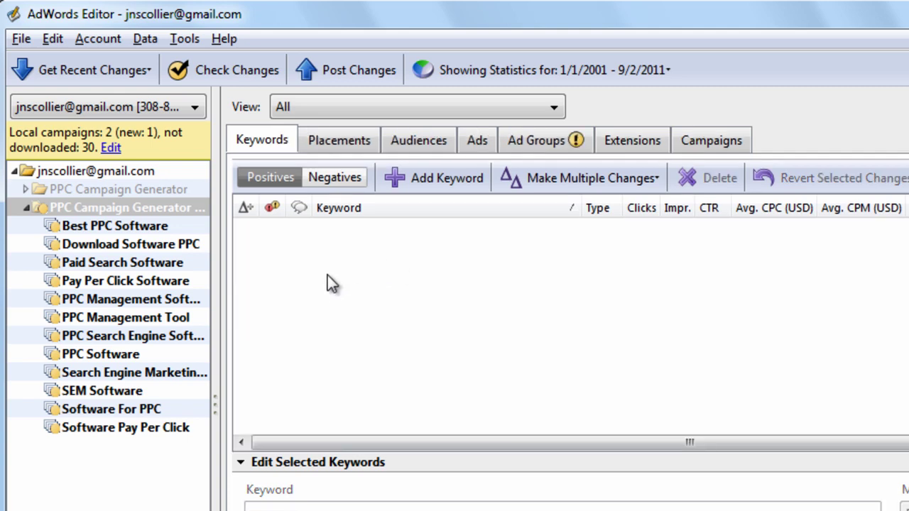
pyautogui.click(477, 141)
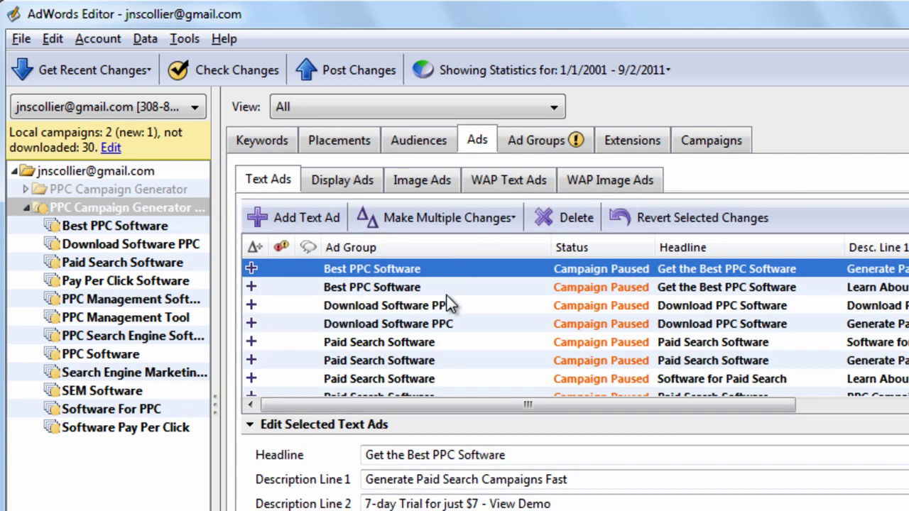
# Export an HTML summary of only the Legal Review campaign to the Desktop, replacing the existing file.
pyautogui.click(77, 211)
pyautogui.click(21, 38)
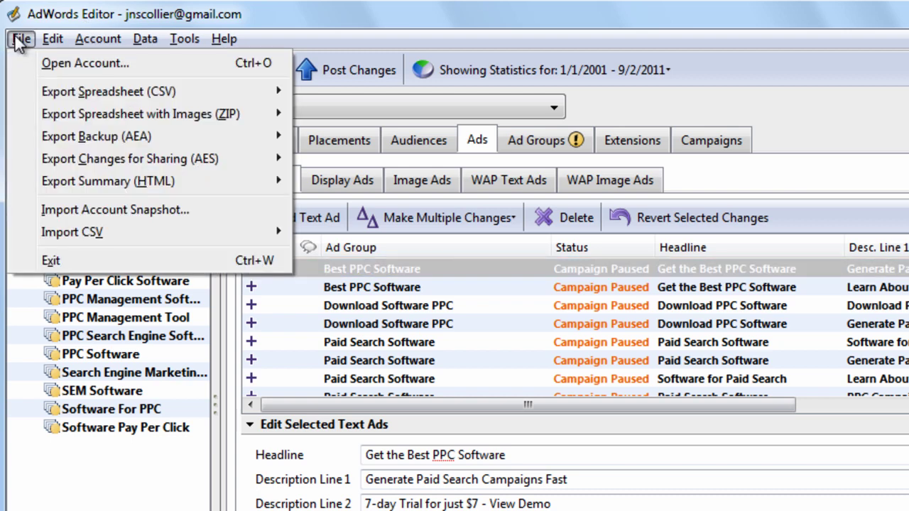
pyautogui.moveTo(139, 183)
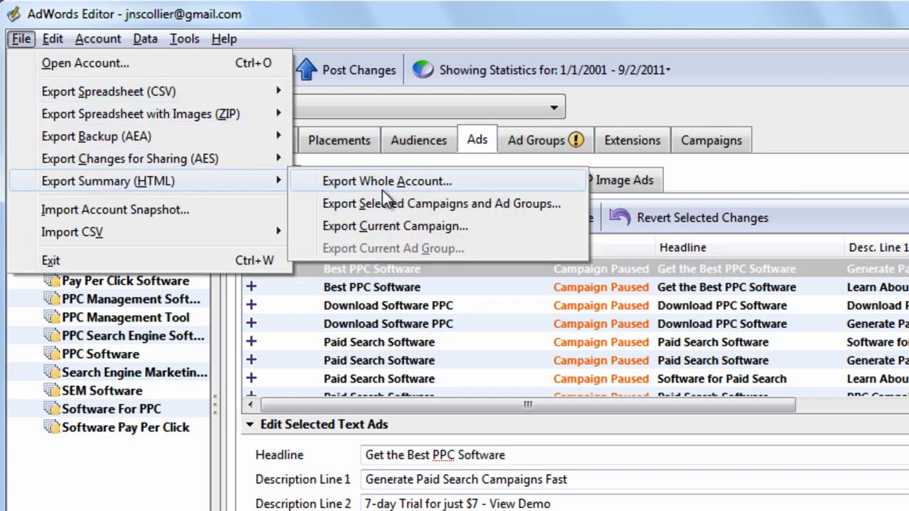
pyautogui.click(408, 225)
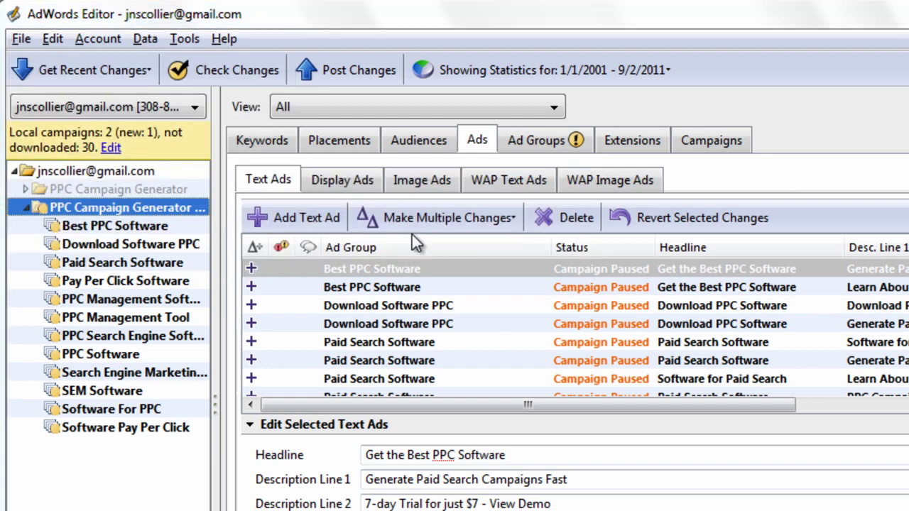
pyautogui.click(486, 508)
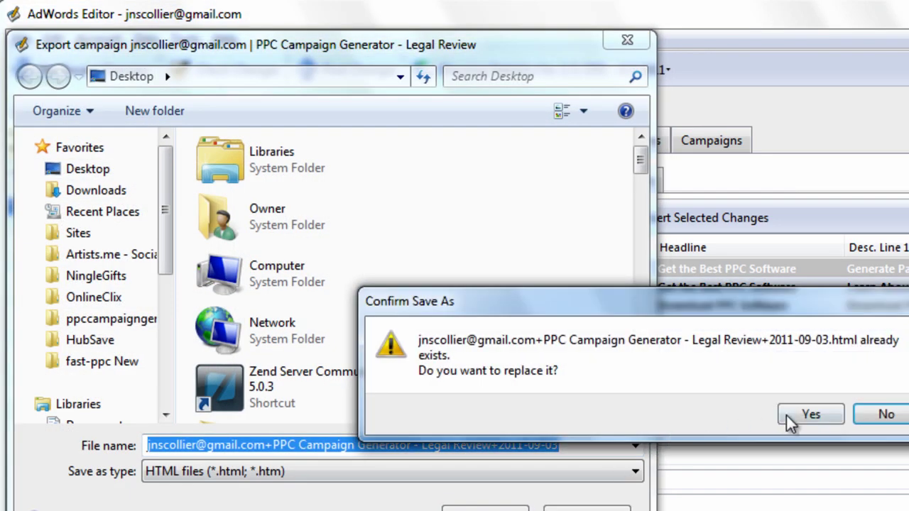
pyautogui.click(787, 414)
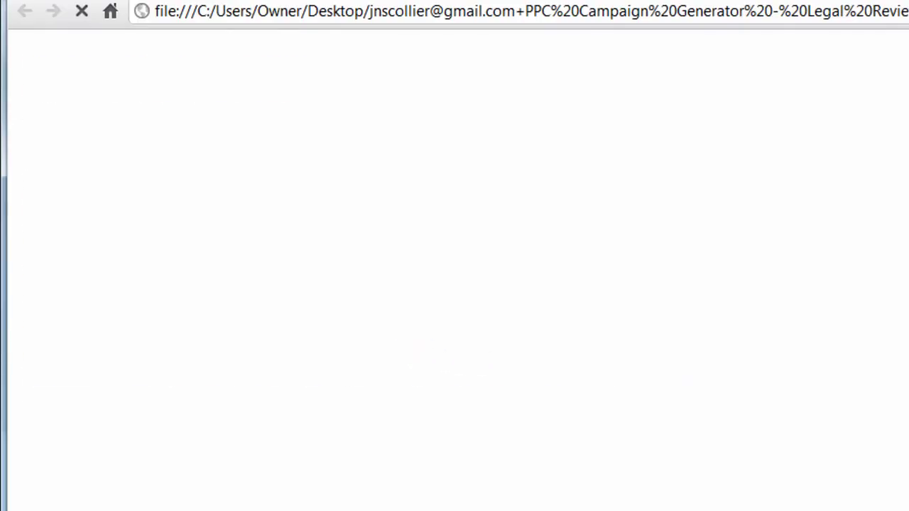
# Examine the ad groups and text ads in the Legal Review HTML report, and close the export summary.
pyautogui.scroll(-5, 455, 270)
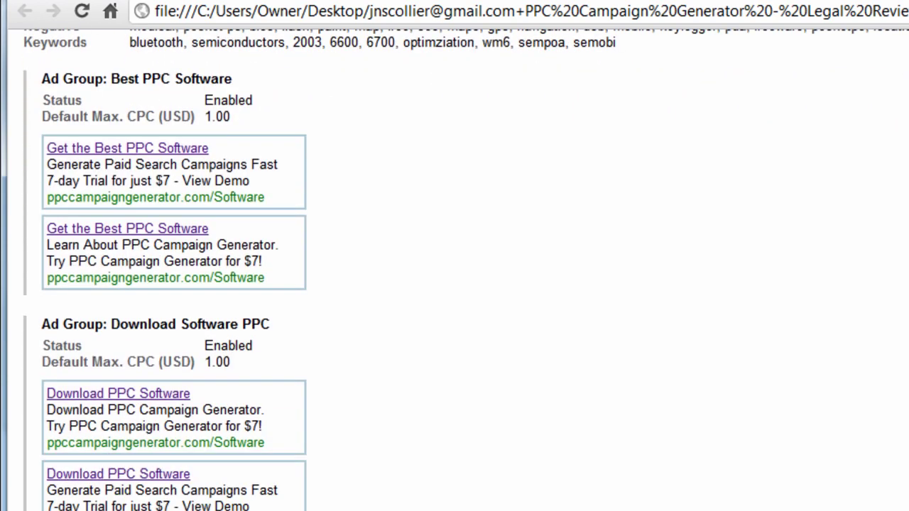
pyautogui.scroll(-3, 455, 270)
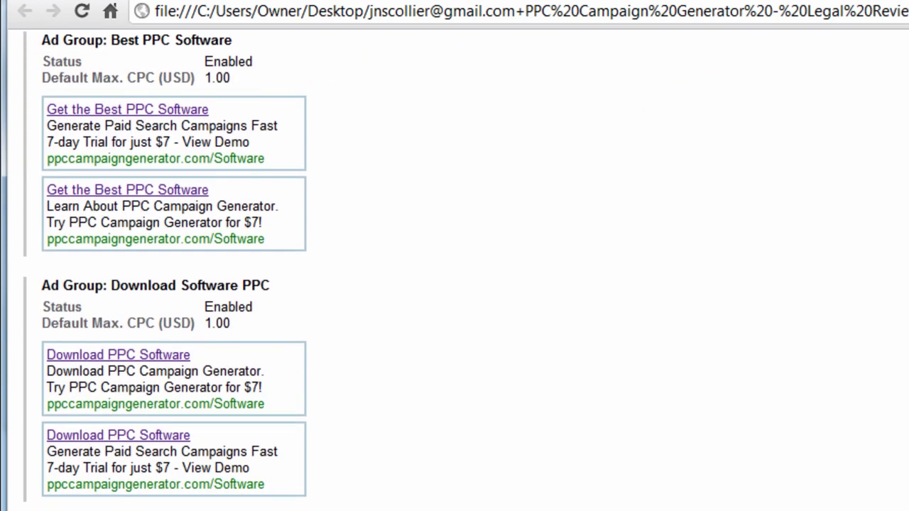
pyautogui.scroll(-1, 455, 270)
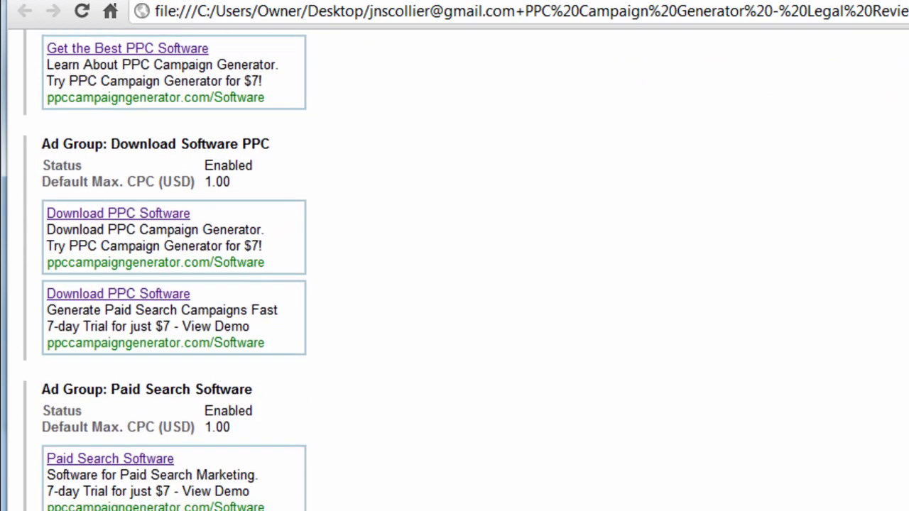
pyautogui.scroll(2, 454, 270)
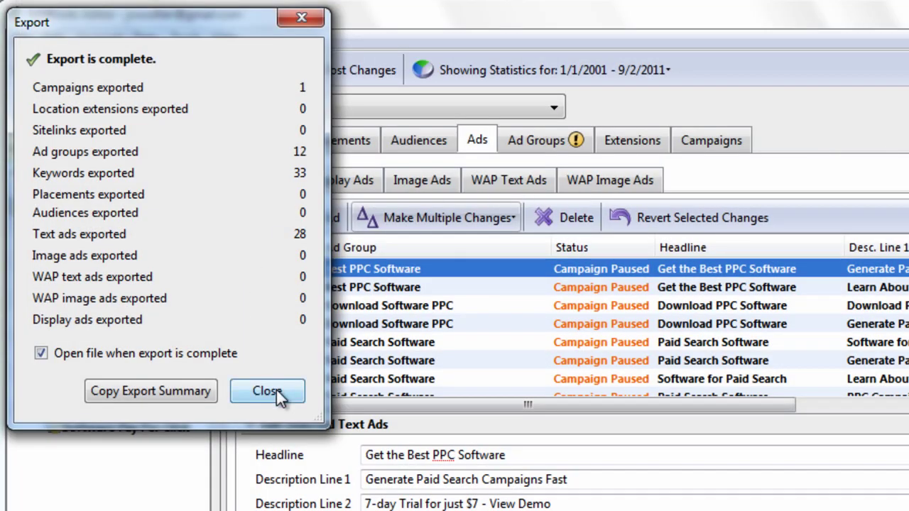
pyautogui.click(277, 390)
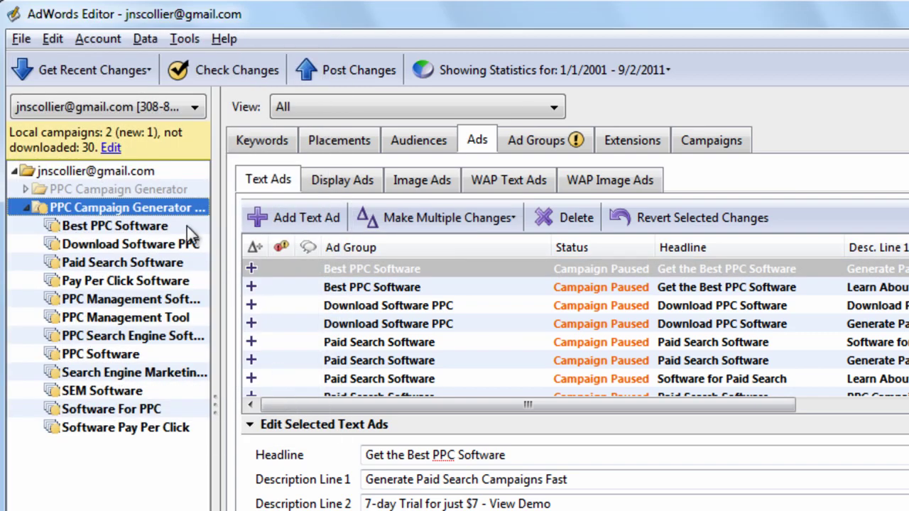
# Delete the "PPC Campaign Generator - Legal Review" campaign from the account, accepting the loss of its contents.
pyautogui.click(718, 141)
pyautogui.press('Delete')
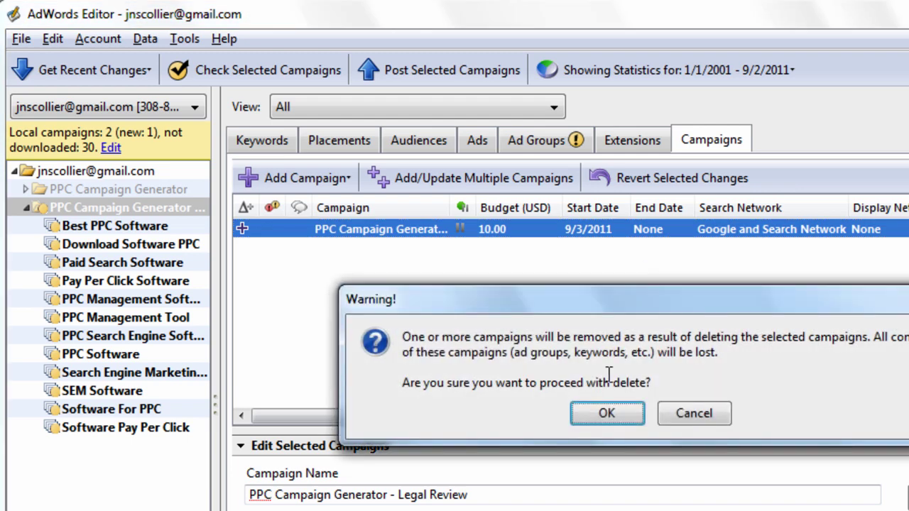
pyautogui.click(608, 415)
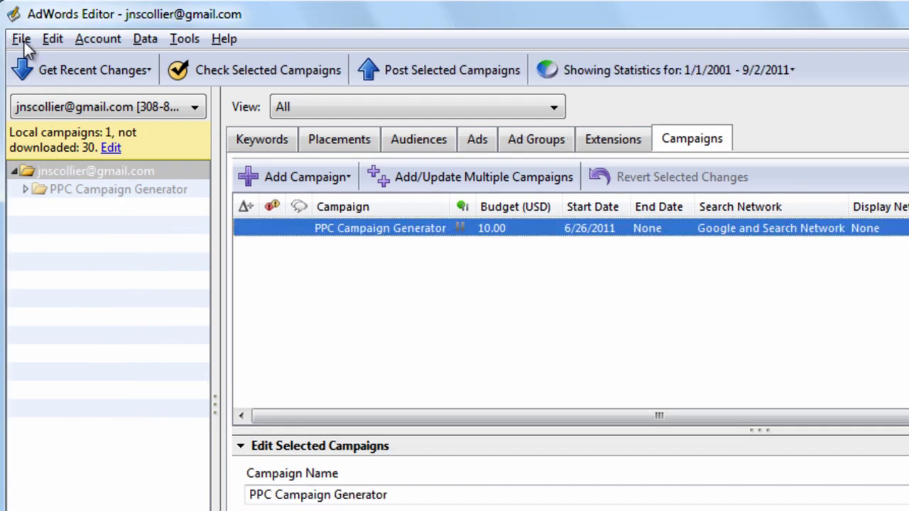
# Open the account snapshot import to check which file type it accepts, and cancel it.
pyautogui.click(22, 39)
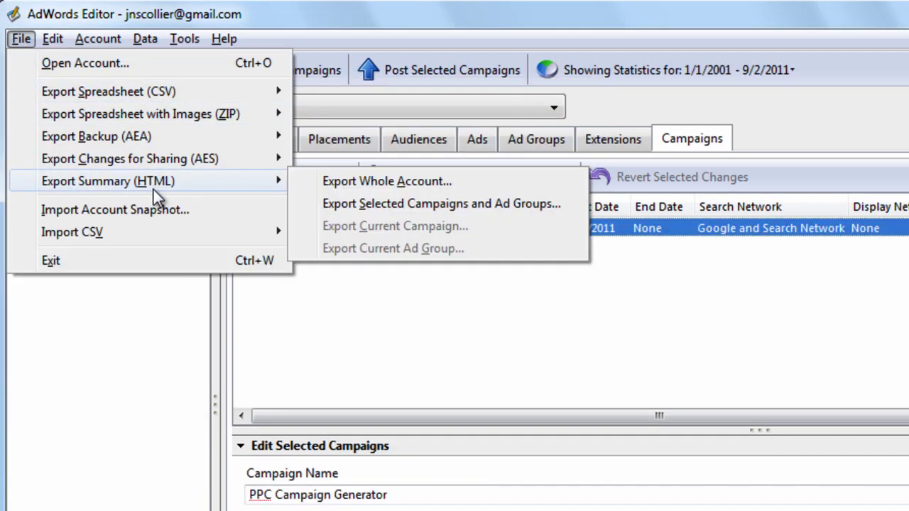
pyautogui.click(160, 211)
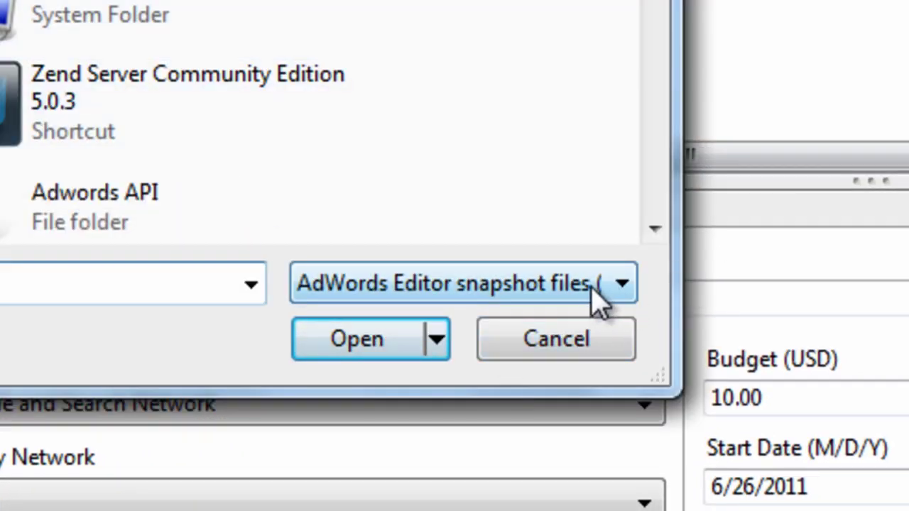
pyautogui.click(552, 339)
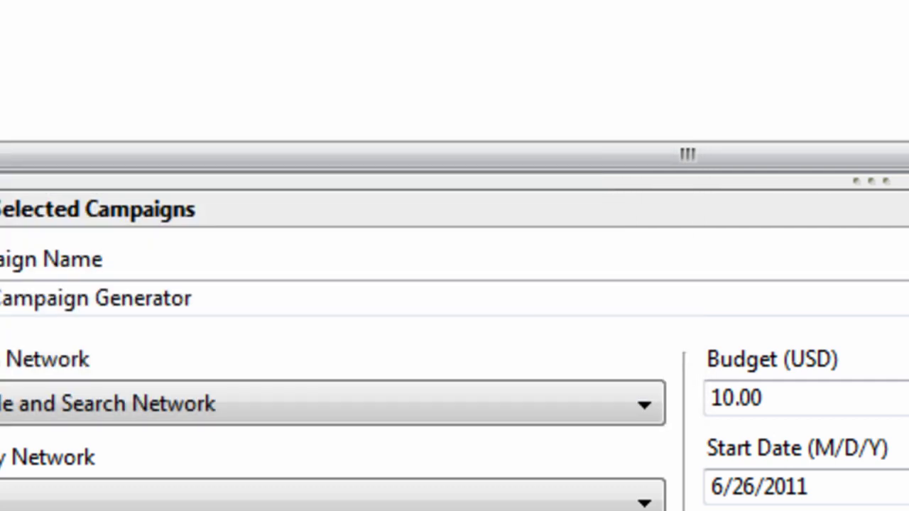
# Open the CSV import from file to check the accepted file types, and cancel it.
pyautogui.click(39, 70)
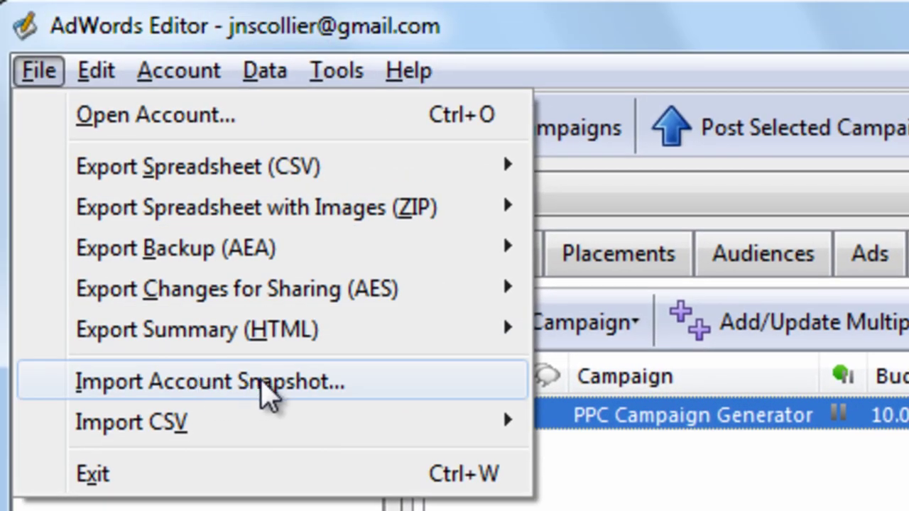
pyautogui.moveTo(256, 430)
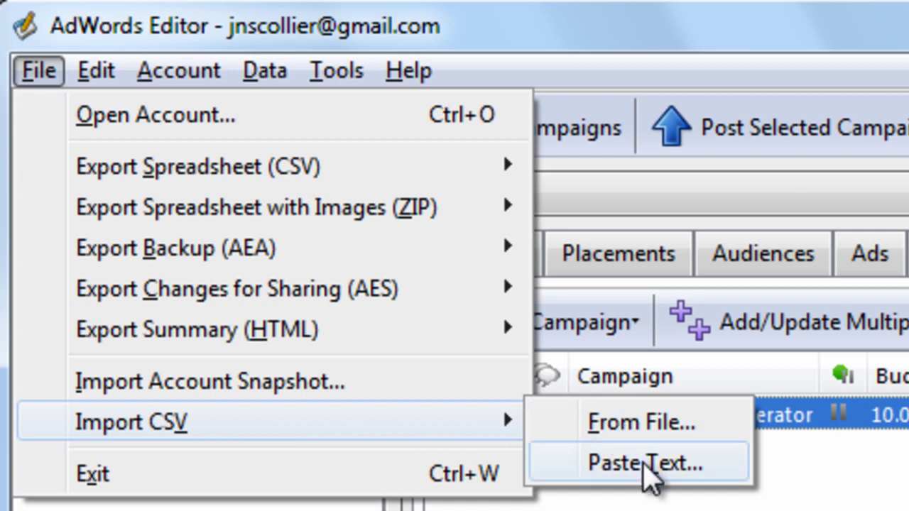
pyautogui.click(664, 429)
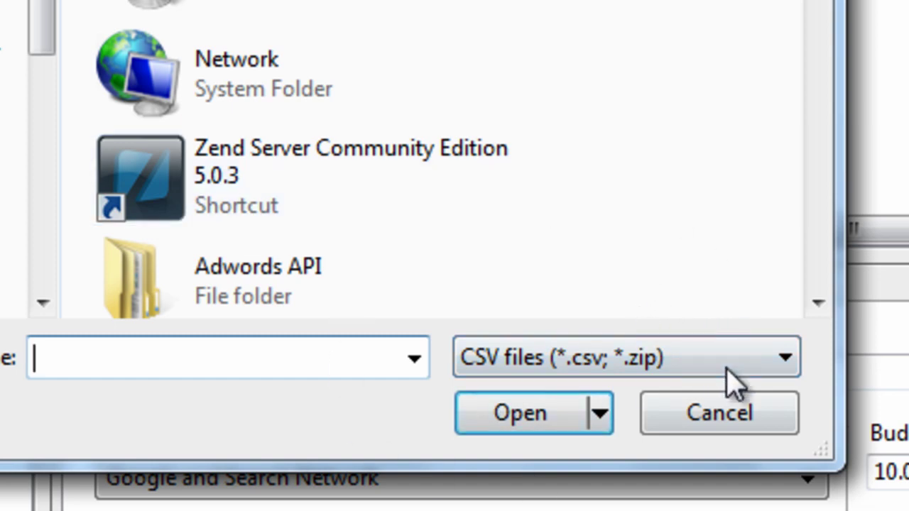
pyautogui.click(713, 425)
# Open the CSV import from pasted text to read its data requirements, and cancel it.
pyautogui.click(41, 71)
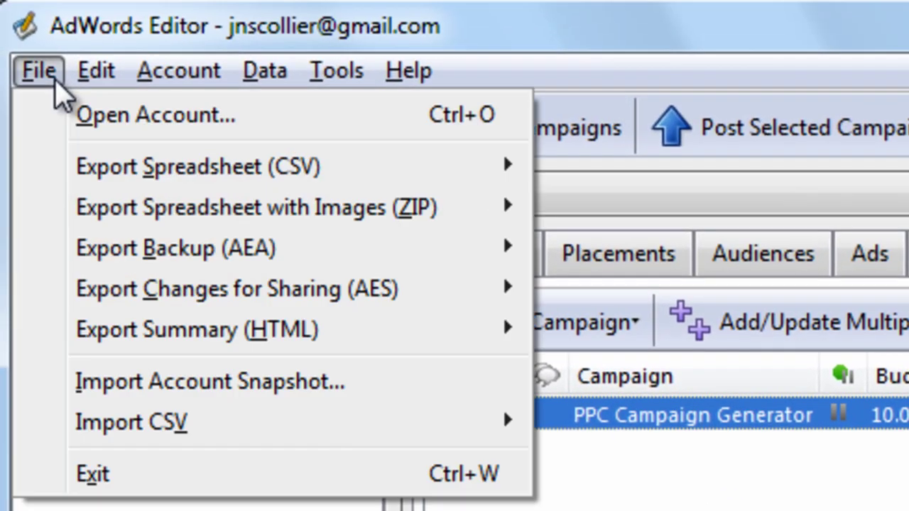
pyautogui.moveTo(256, 422)
pyautogui.click(641, 481)
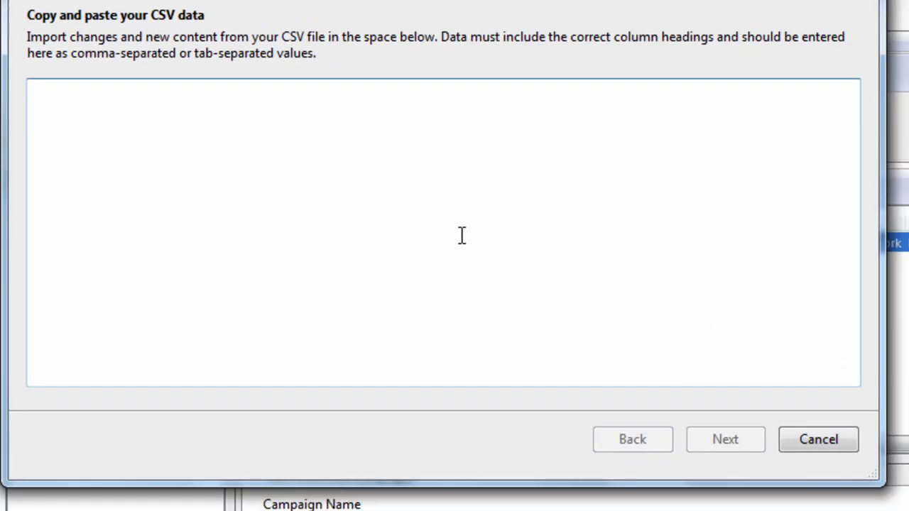
pyautogui.click(810, 446)
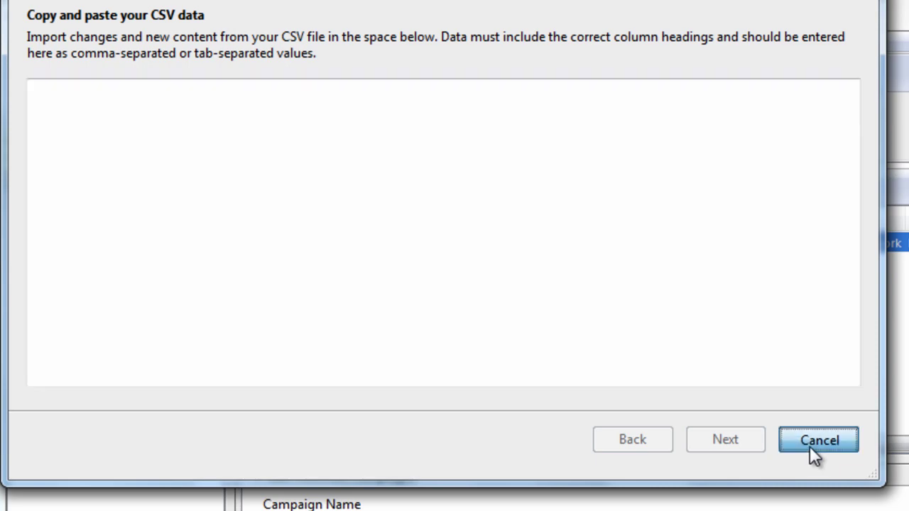